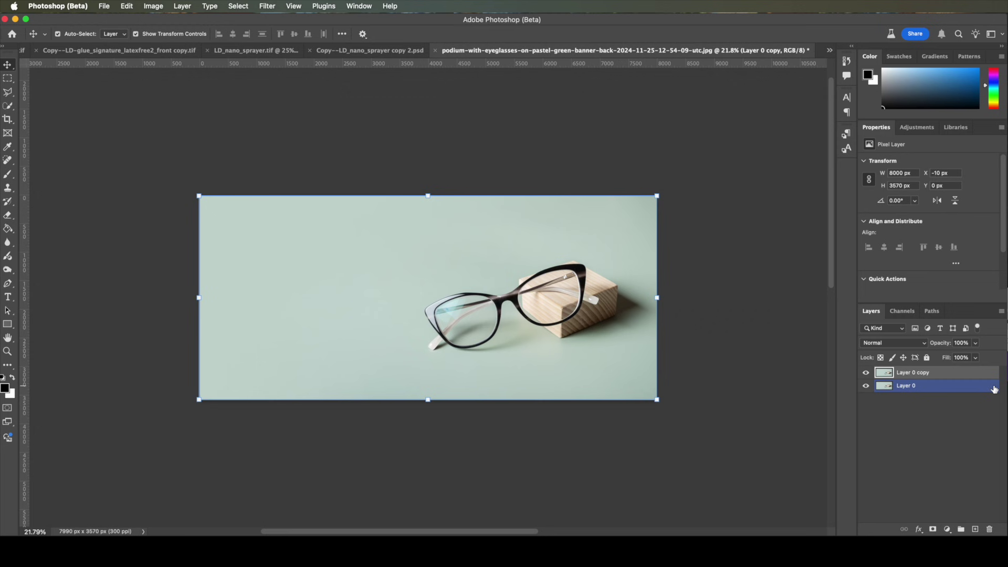
left_click(930, 377)
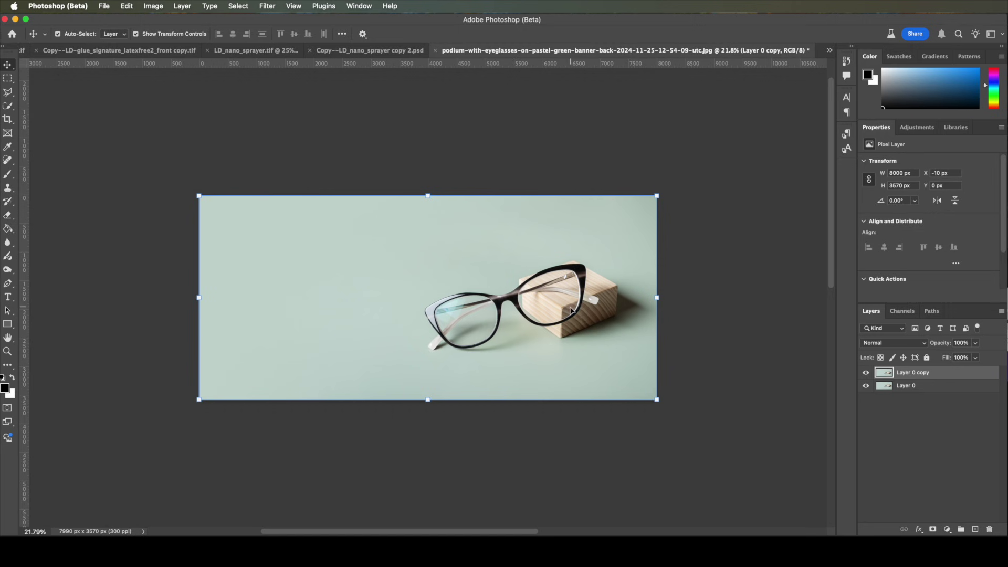
left_click(8, 283)
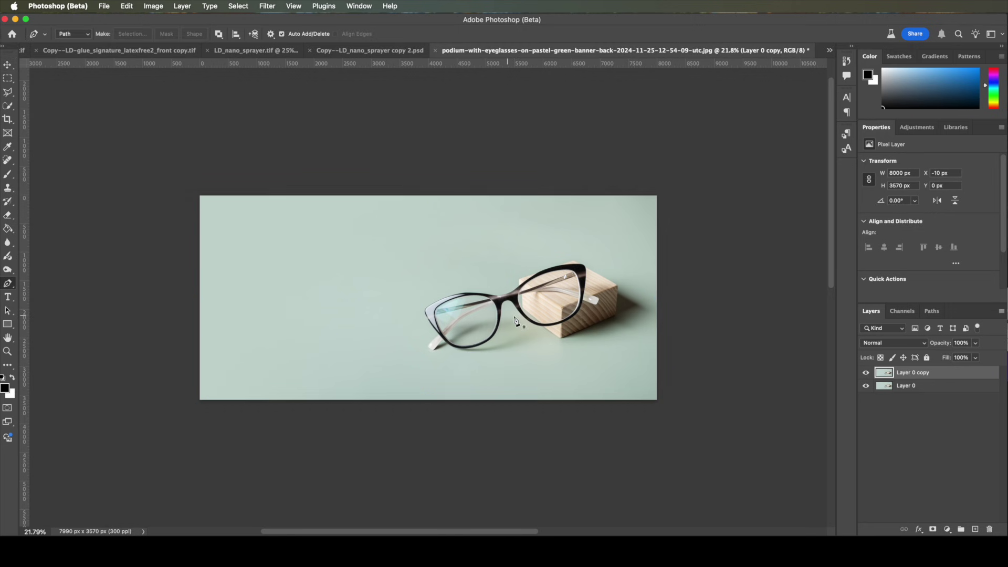
scroll(515, 321, "up", 3)
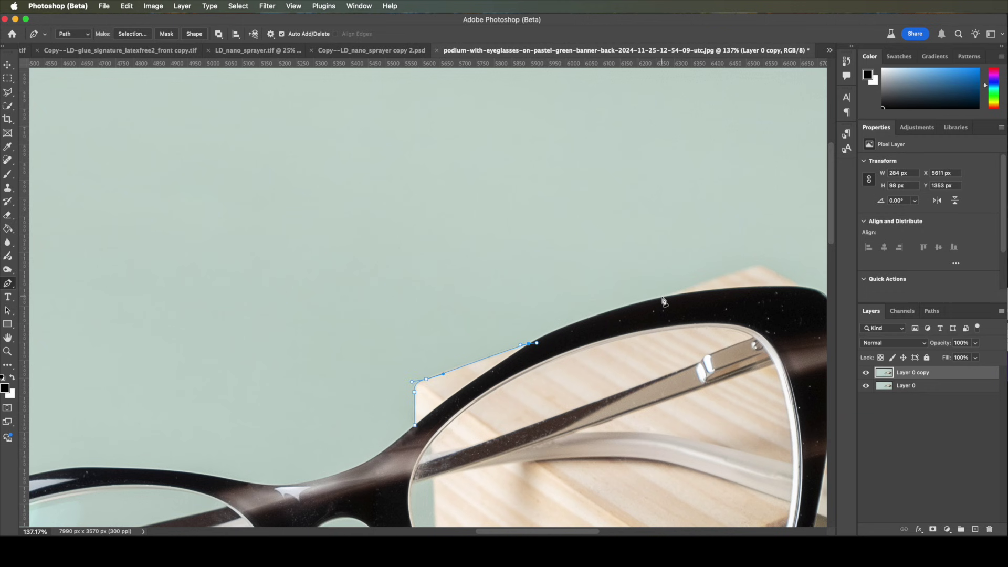
key("Escape")
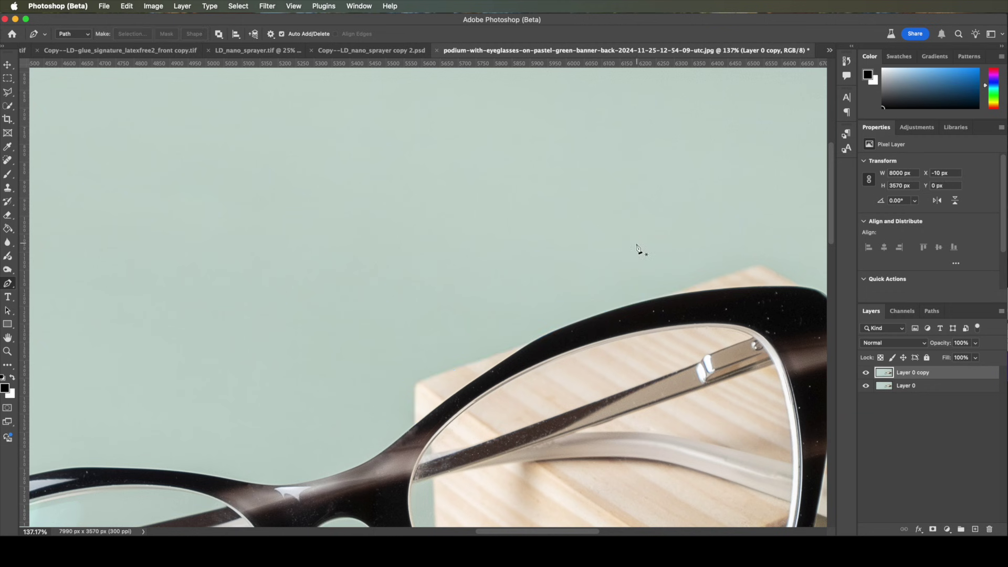
Load the document's saved selection that outlines the eyeglasses and the wooden block
scroll(638, 250, "down", 5)
left_click(245, 6)
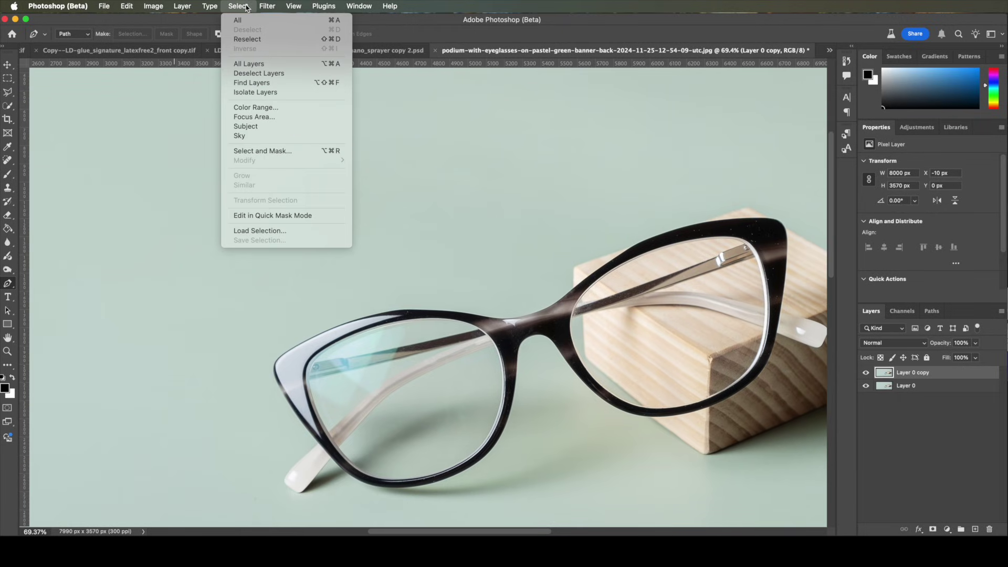
left_click(260, 231)
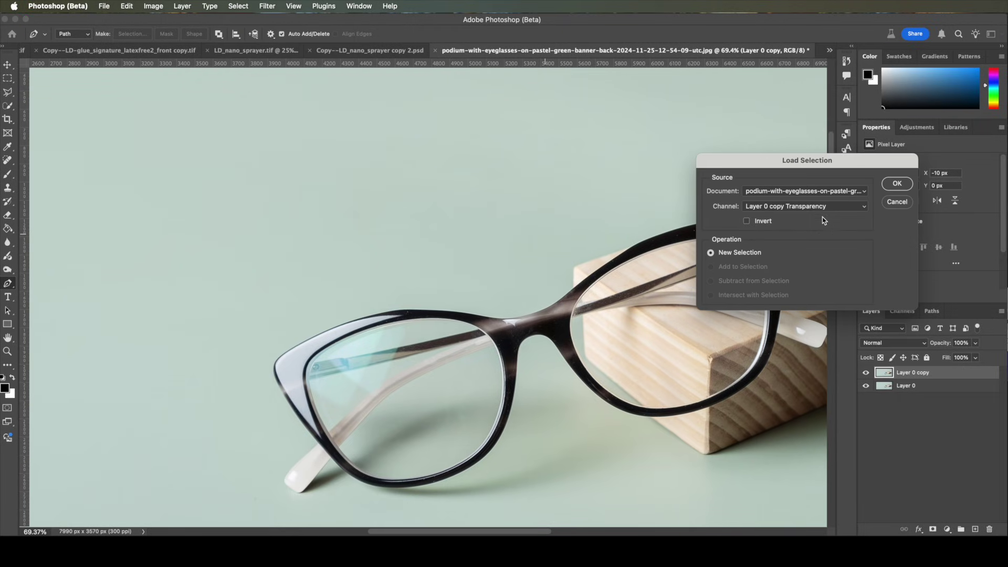
left_click(864, 206)
left_click(813, 229)
left_click(898, 185)
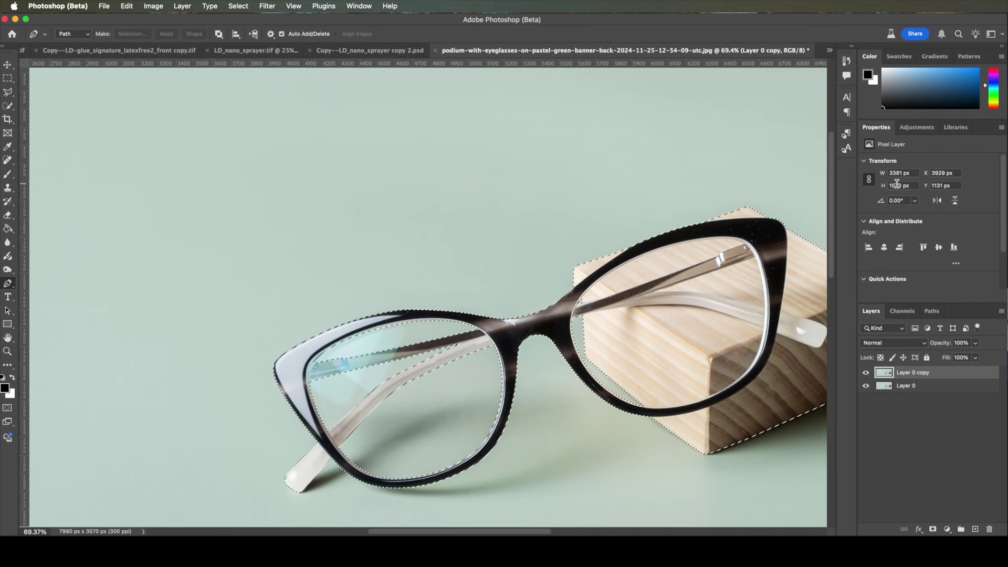
Mask Layer 0 copy with the loaded selection and check the cutout by temporarily hiding Layer 0
scroll(715, 372, "down", 3)
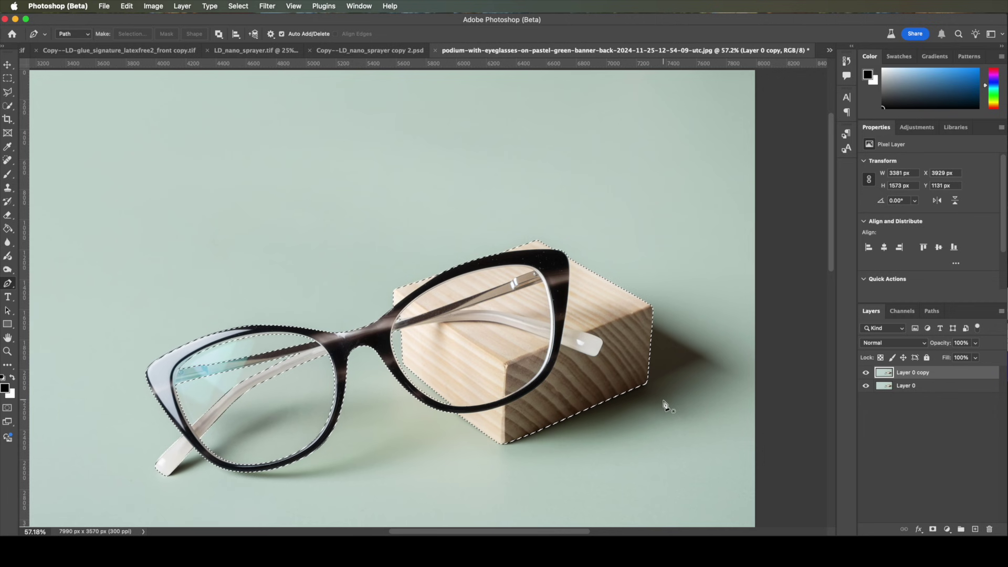
scroll(654, 412, "left", 2)
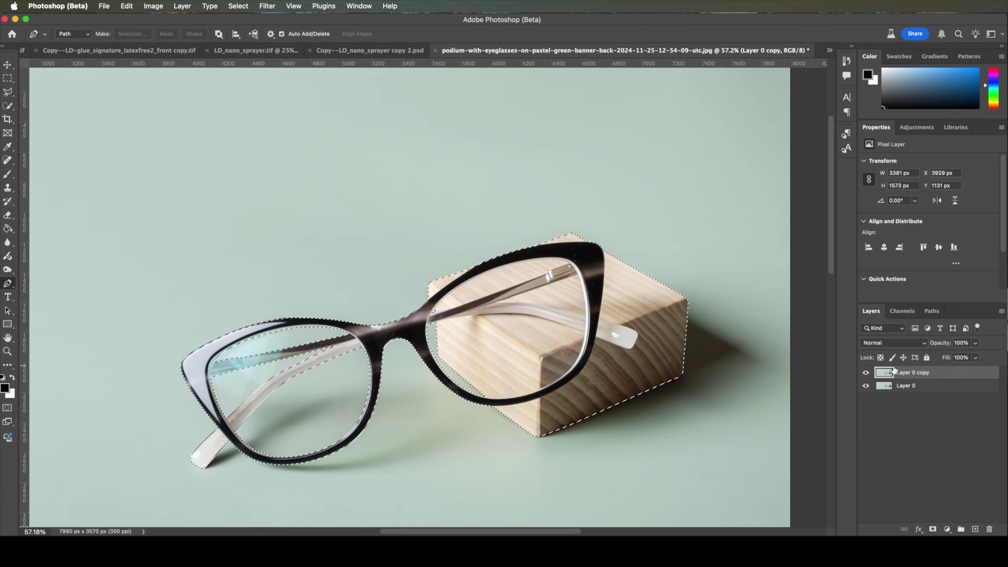
left_click(933, 530)
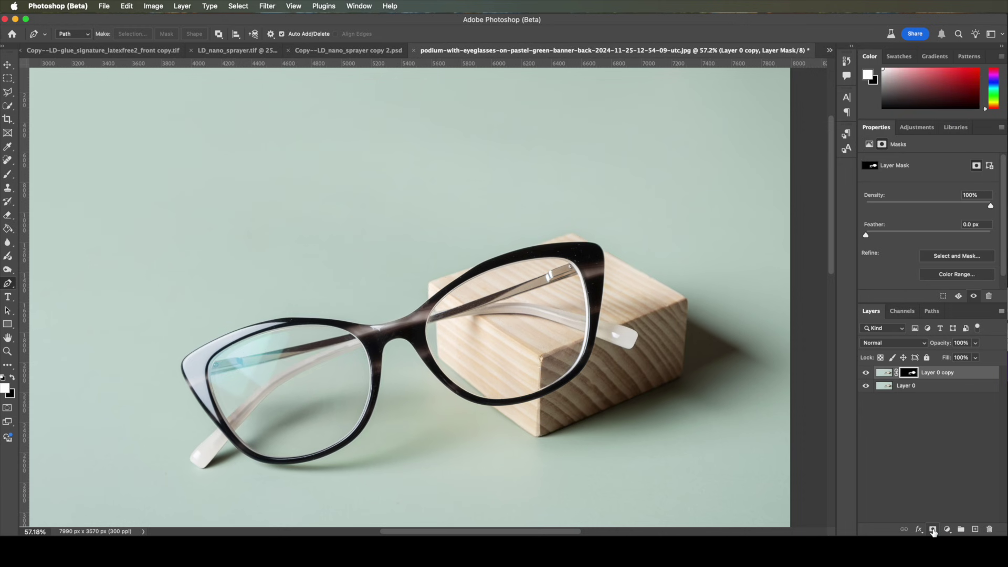
left_click(866, 388)
scroll(678, 428, "down", 2)
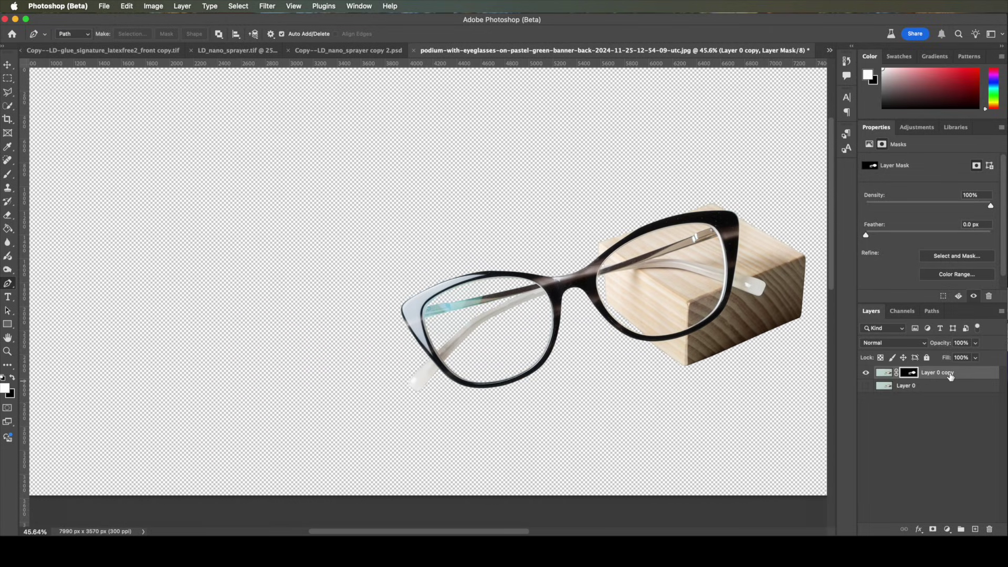
left_click(866, 386)
Duplicate Layer 0 to the top of the layer stack and name the duplicate "shadow"
left_click(936, 389)
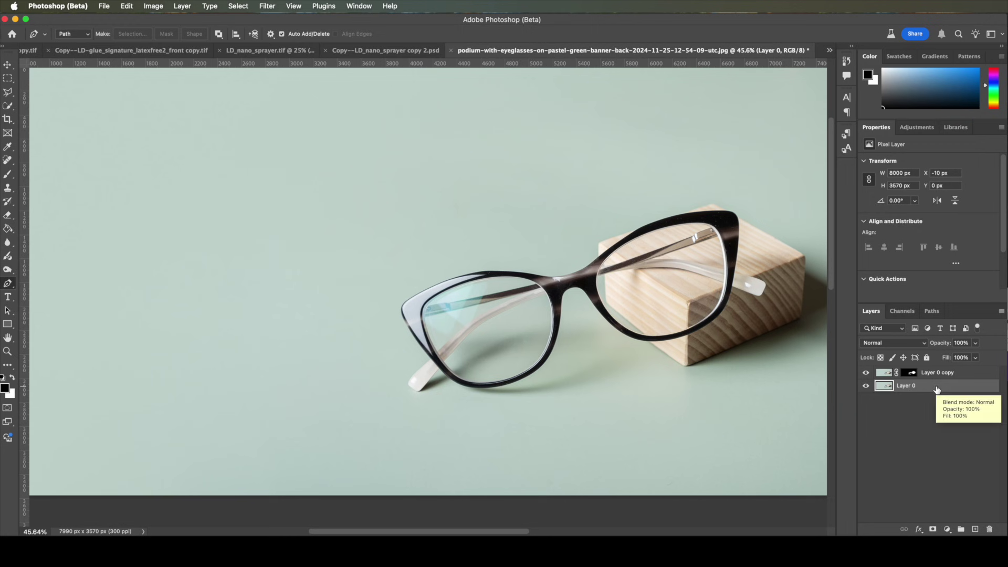
left_click_drag(937, 390, 938, 372)
double_click(914, 374)
type("shadow")
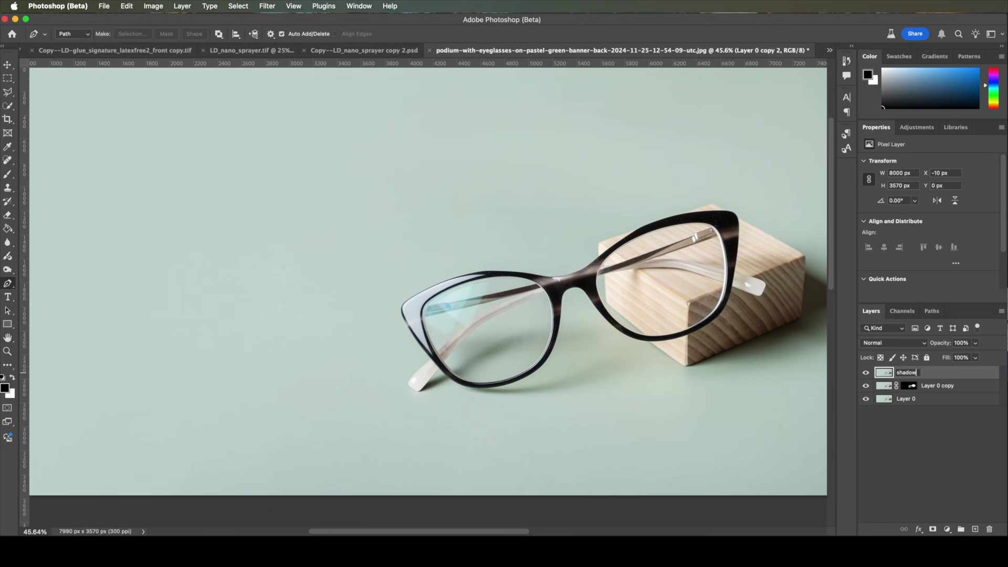
key("Return")
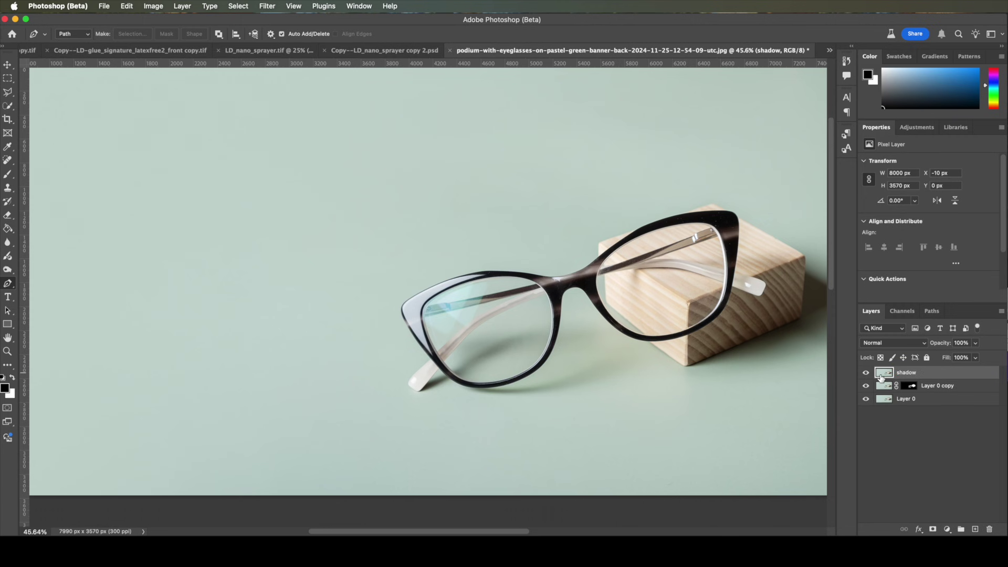
Draw a loose Polygonal Lasso selection on the shadow layer around the glasses, wooden block and their shadows, following the frame's upper edge
left_click(8, 93)
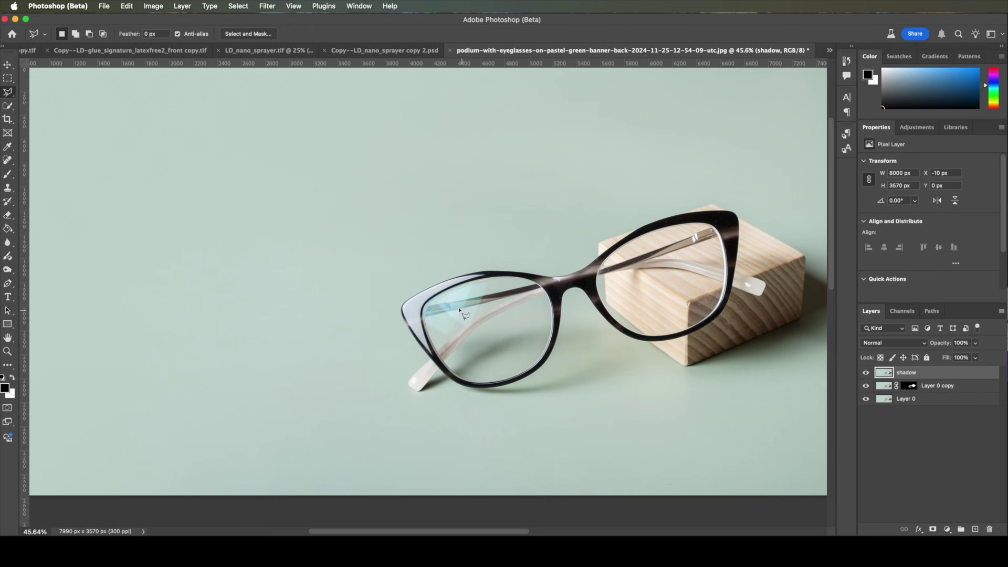
scroll(473, 294, "right", 3)
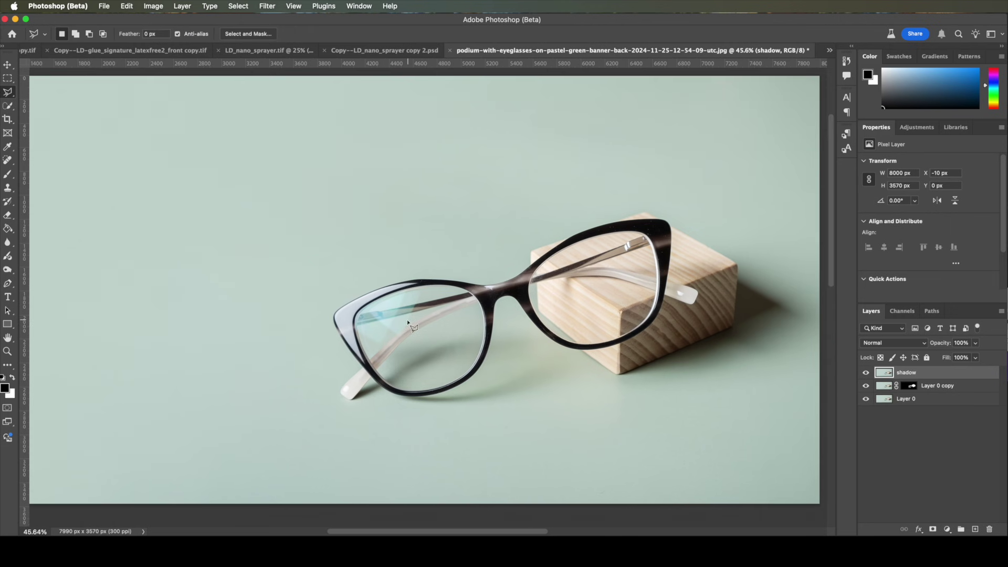
left_click(484, 272)
left_click(441, 282)
left_click(374, 297)
left_click(352, 310)
left_click(337, 329)
left_click(286, 367)
left_click(292, 428)
left_click(364, 460)
left_click(461, 444)
left_click(558, 439)
left_click(639, 427)
left_click(747, 434)
left_click(814, 412)
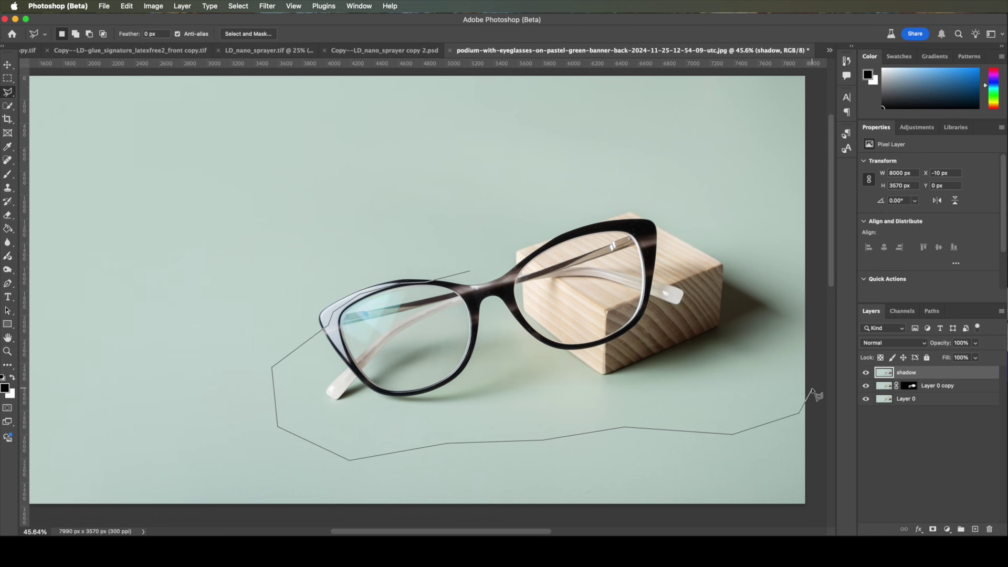
left_click(814, 388)
left_click(806, 223)
left_click(734, 200)
left_click(660, 196)
left_click(634, 220)
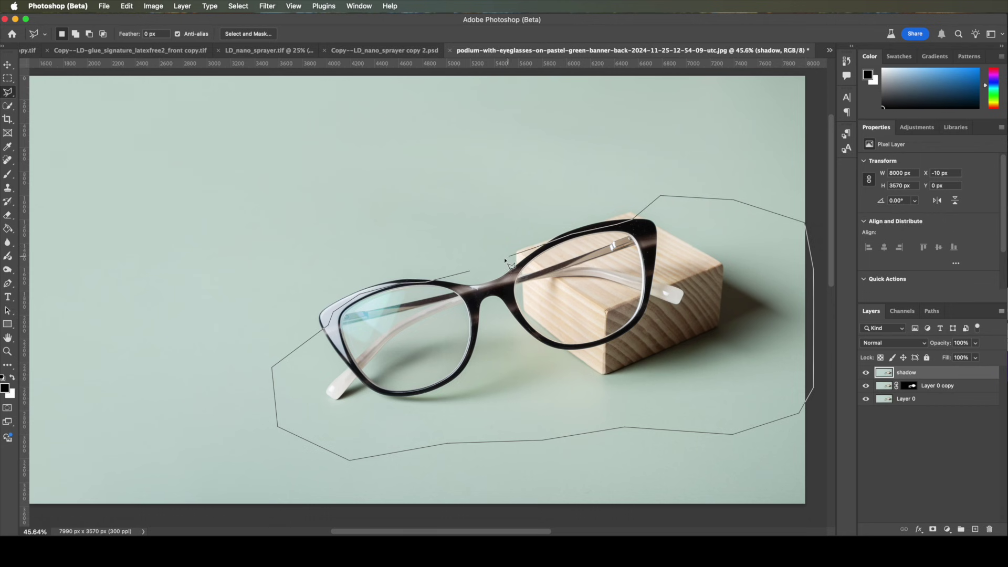
left_click(471, 273)
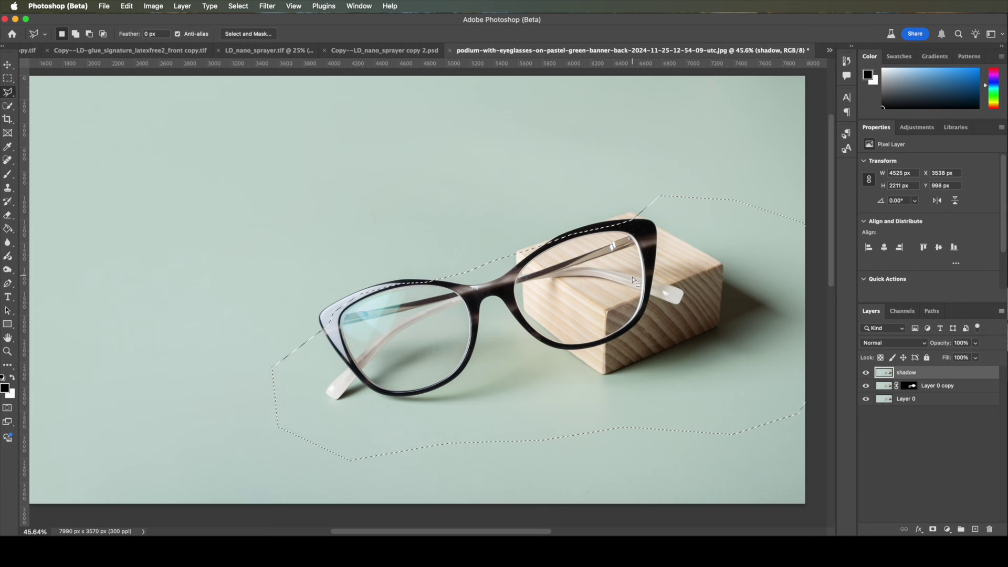
Clear everything outside the lasso outline on the shadow layer and hide Layer 0 copy and Layer 0
left_click(240, 6)
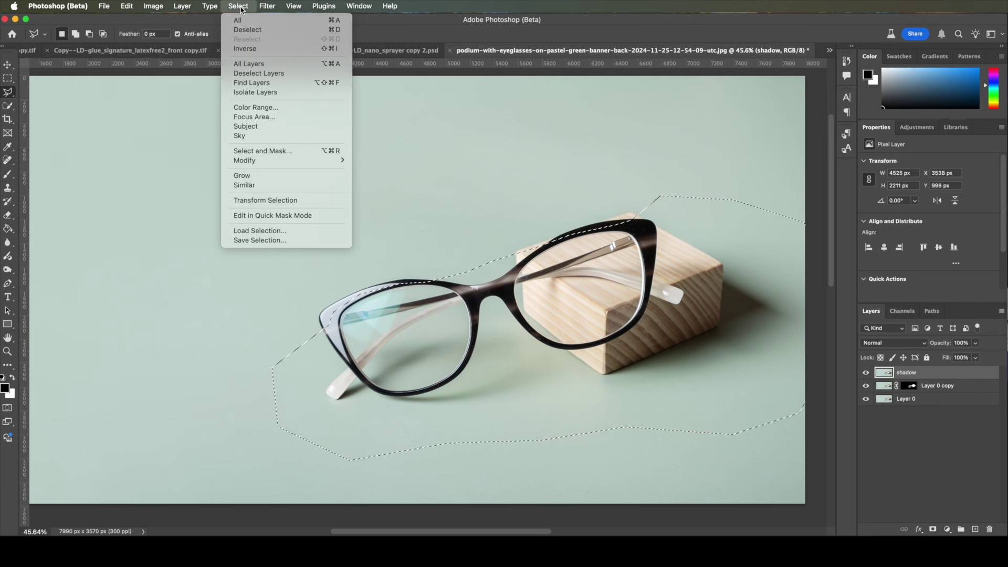
left_click(255, 53)
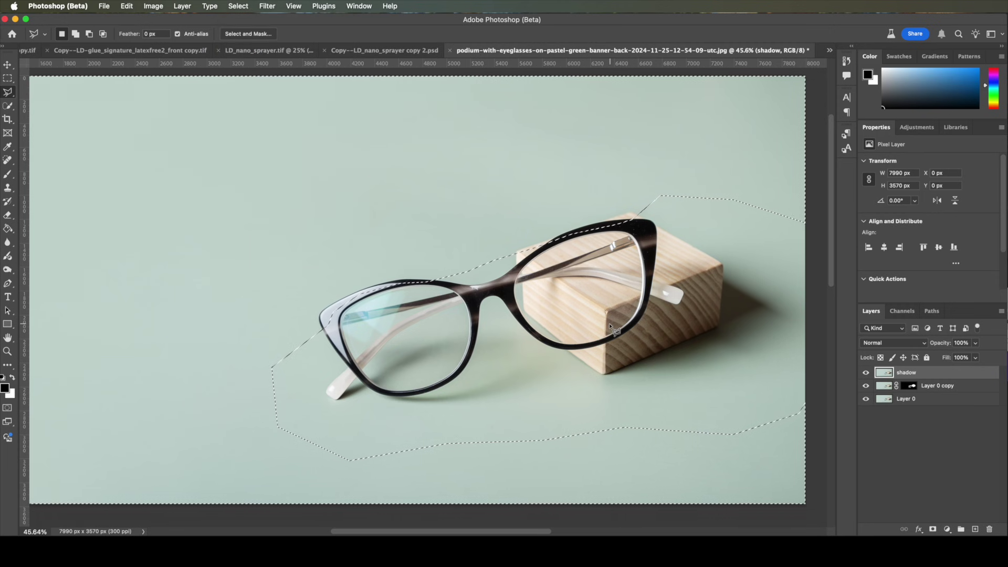
left_click(866, 385)
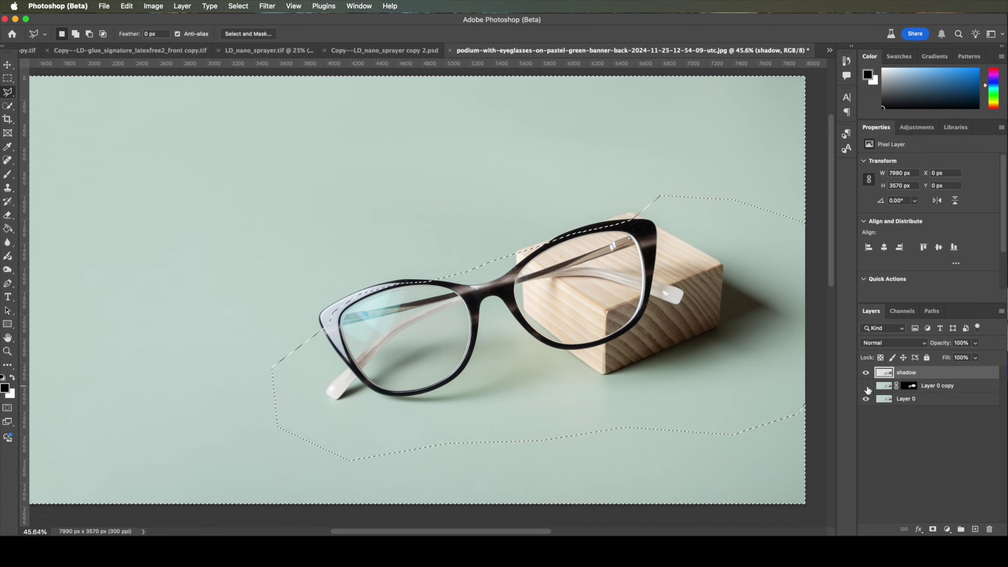
left_click(866, 398)
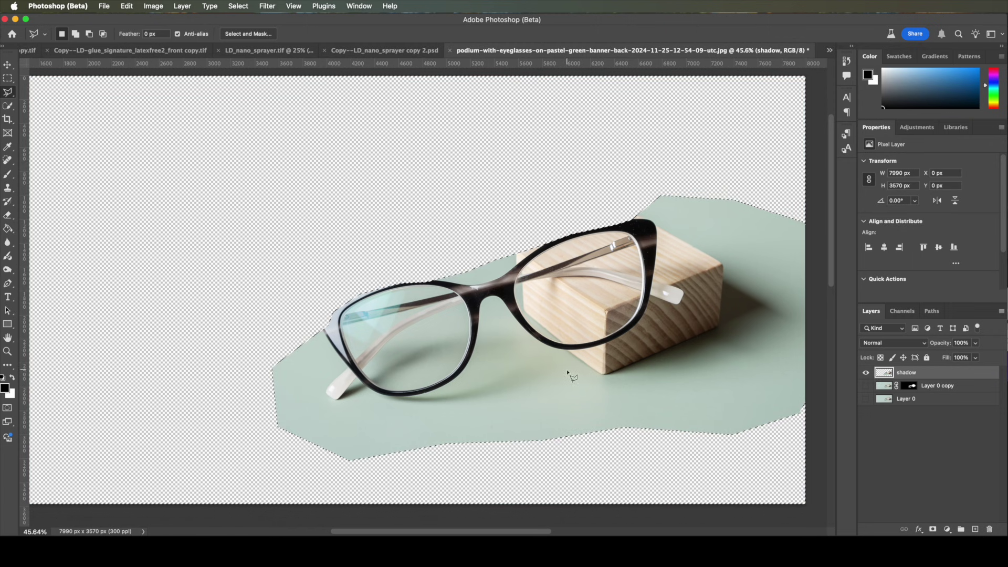
scroll(570, 372, "down", 3)
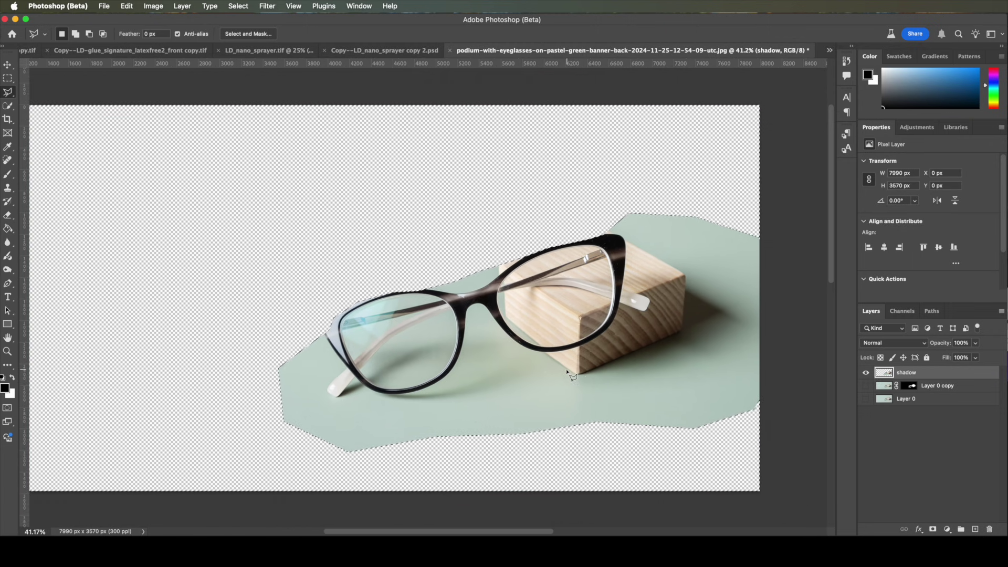
key("ctrl+d")
Add a black Solid Color fill layer and place it directly beneath the shadow layer
left_click(975, 529)
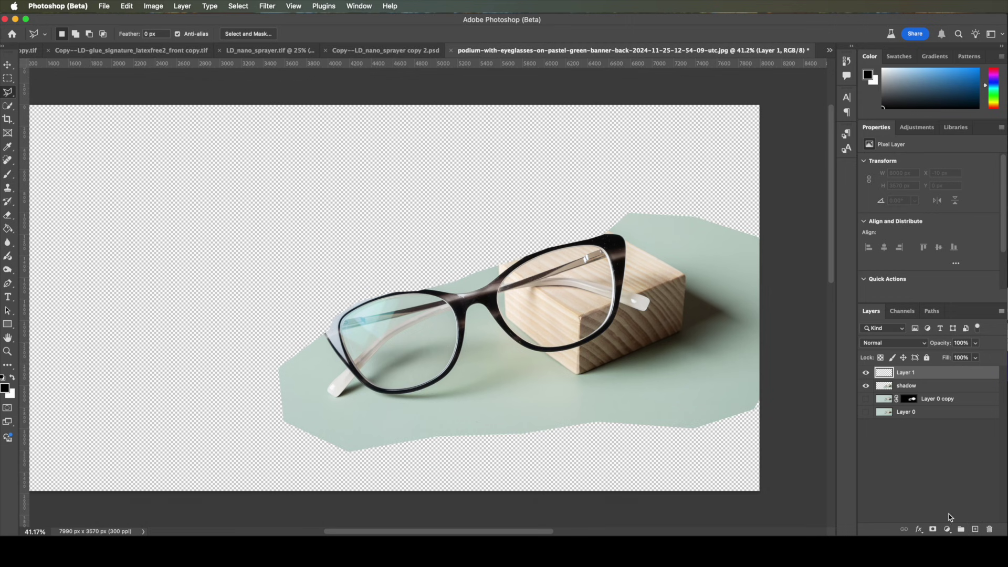
left_click(947, 529)
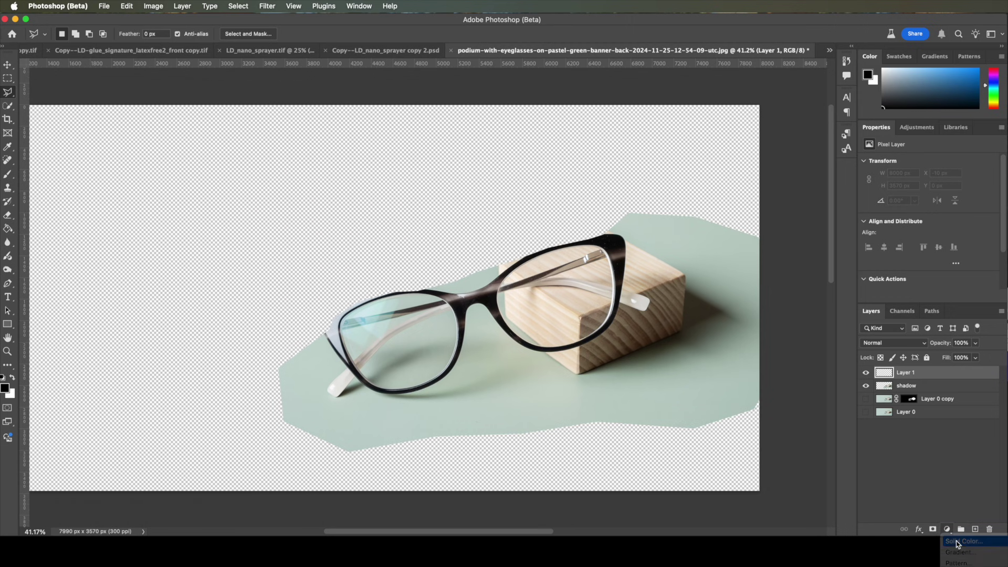
left_click(955, 541)
left_click(273, 248)
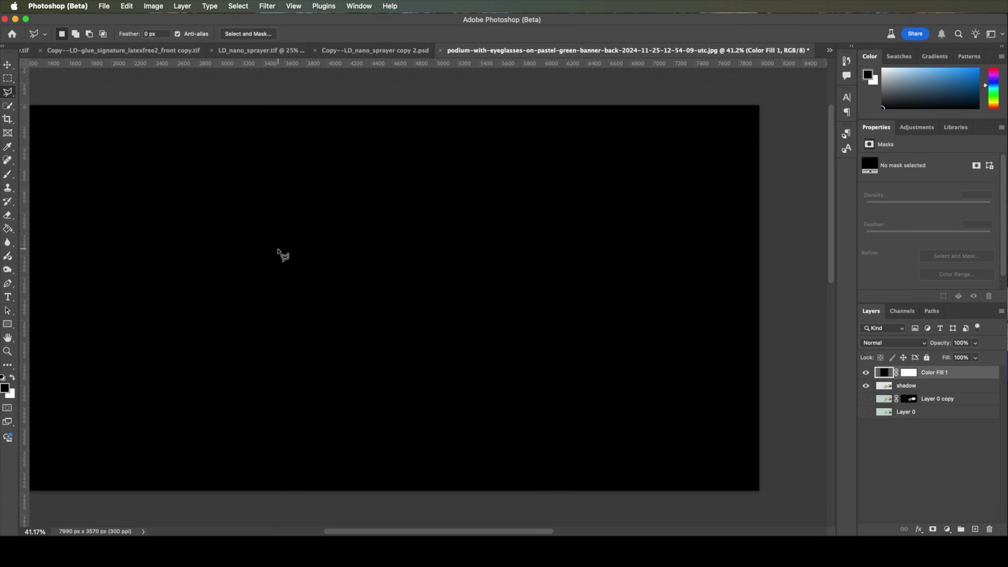
left_click_drag(945, 376, 947, 393)
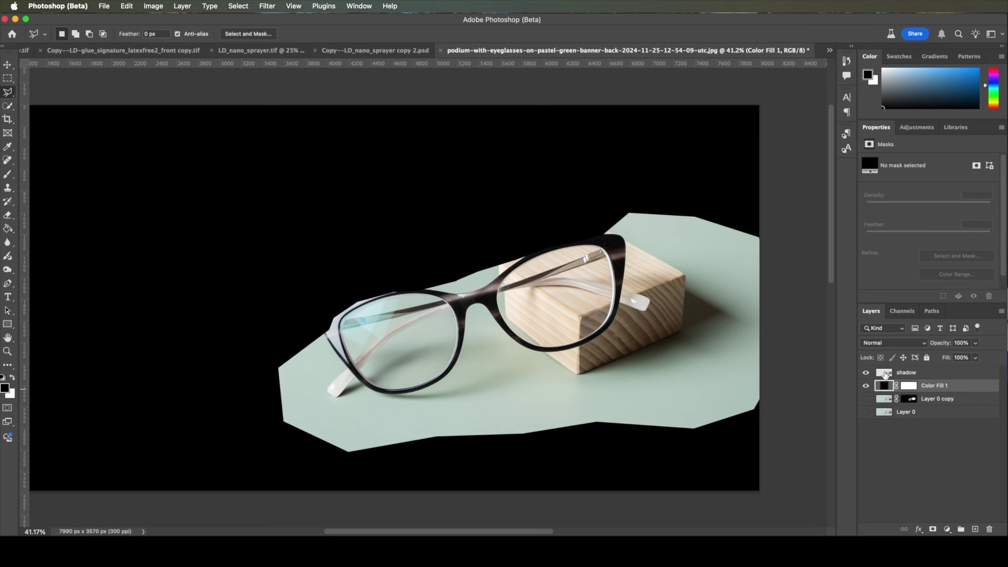
Add a Black & White adjustment above the shadow layer and clip it to that layer
left_click(886, 373)
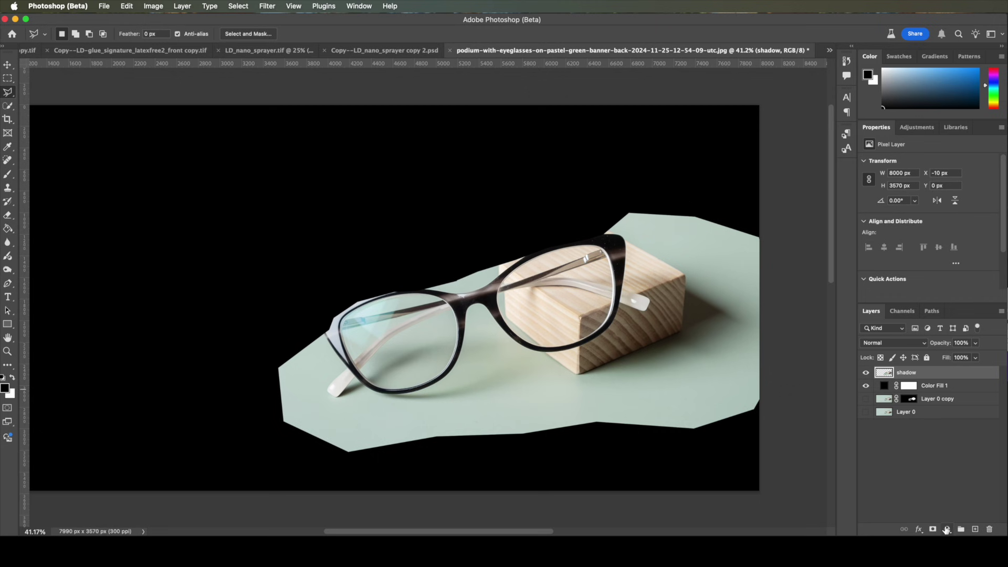
left_click(947, 530)
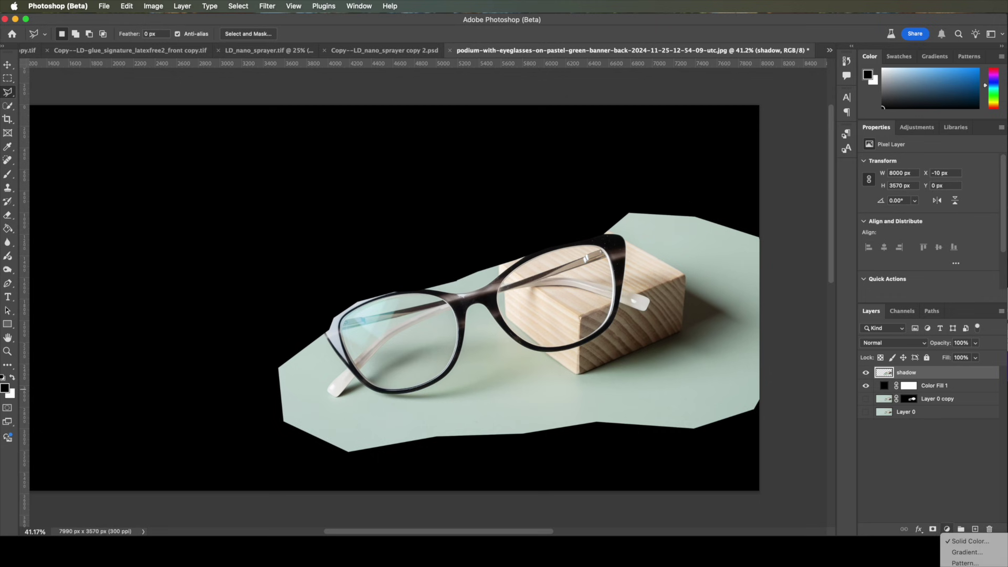
left_click(961, 566)
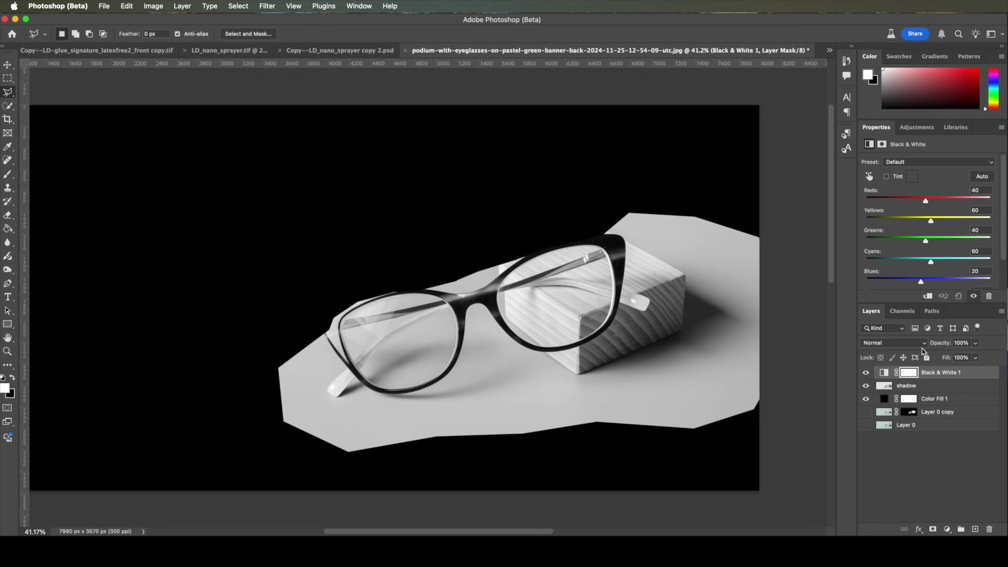
left_click(928, 297)
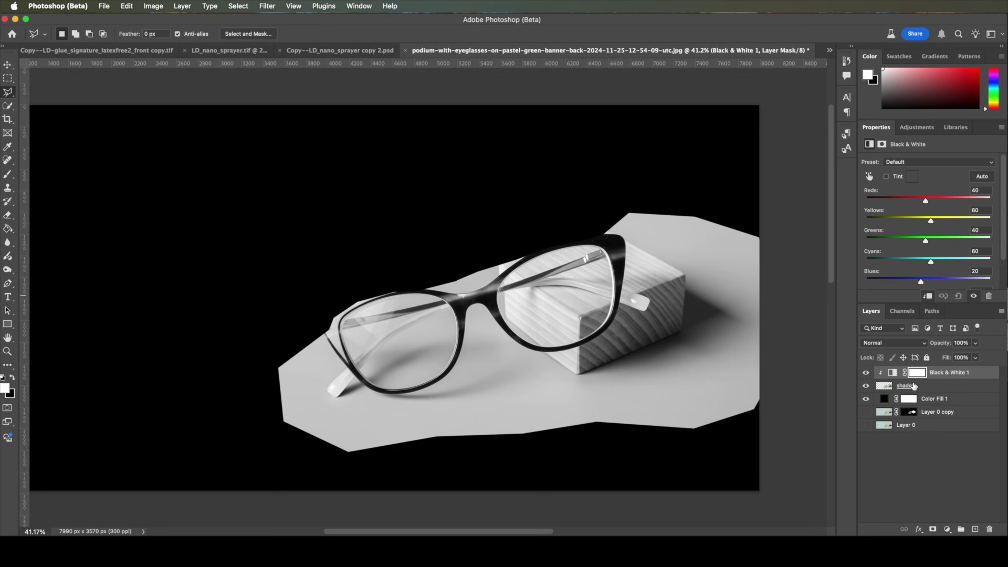
Add a Levels adjustment above the Black & White adjustment and clip it to the shadow layer
left_click(948, 529)
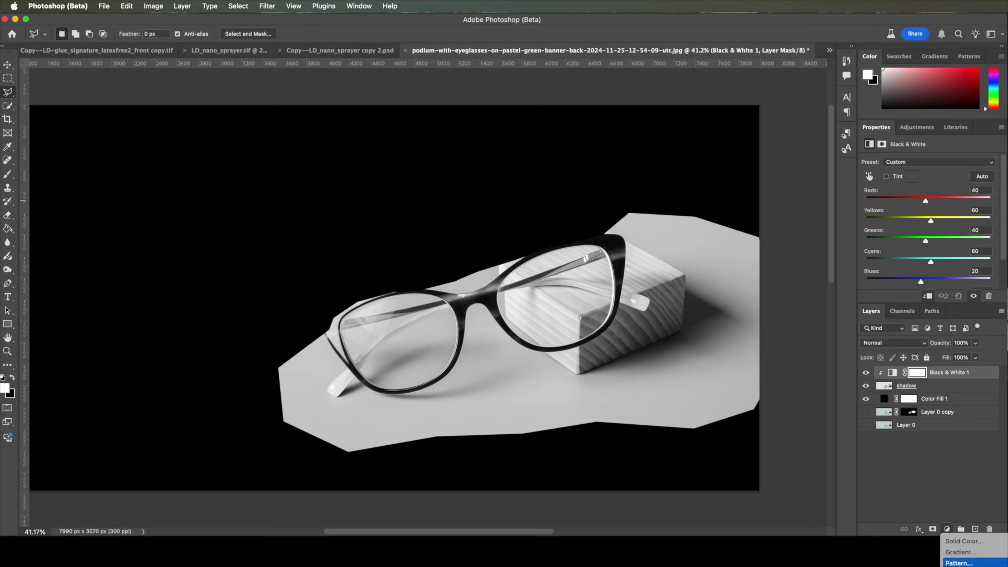
left_click(961, 564)
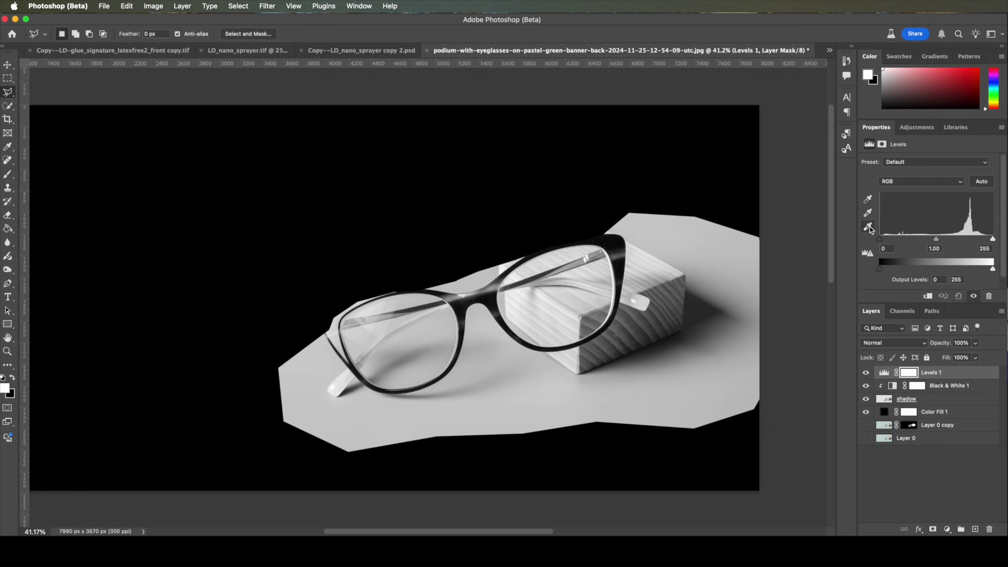
left_click(928, 295)
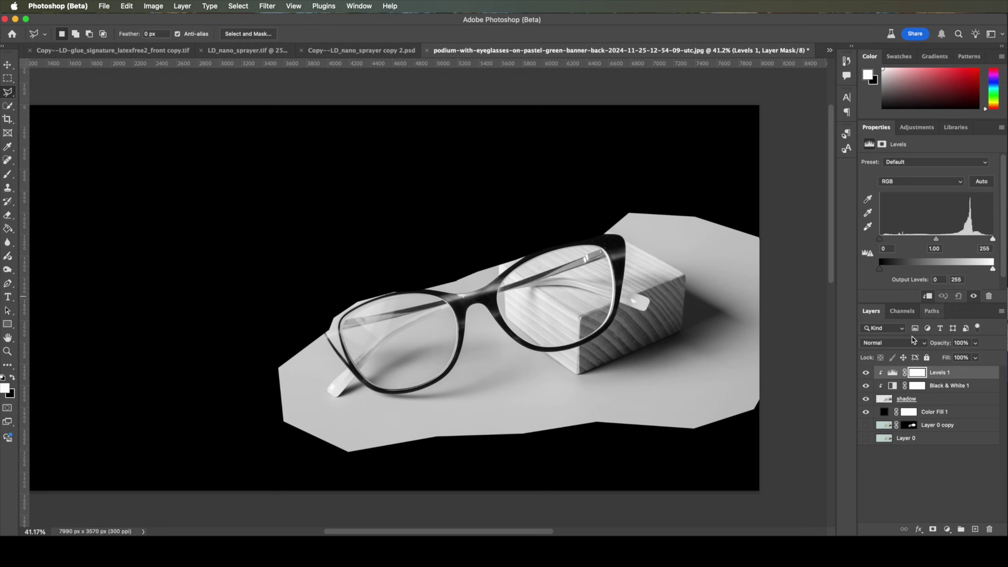
Sample the grey surface beside the glasses as the Levels white point and set midtones to 1.03 and highlights to 238
left_click(868, 228)
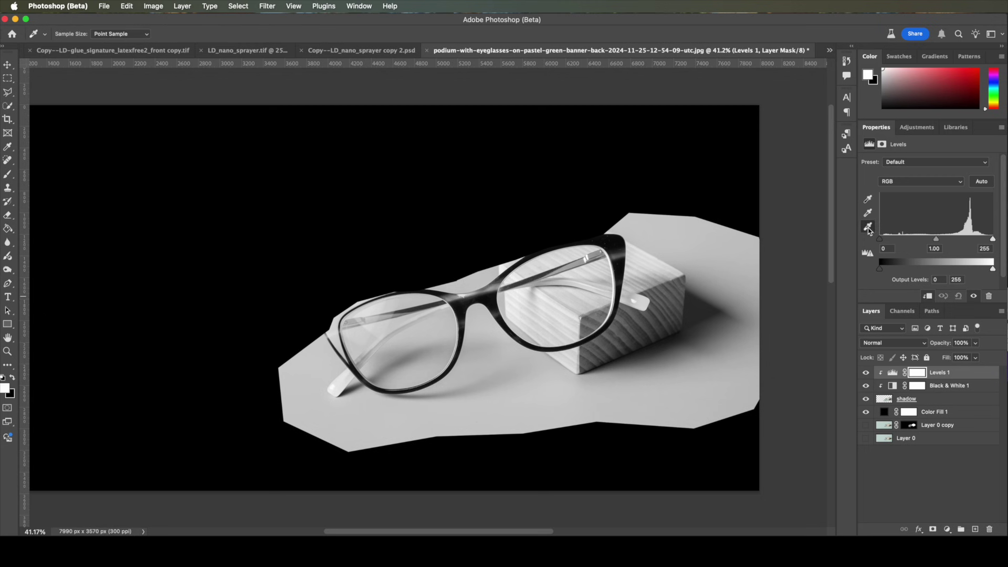
left_click(293, 414)
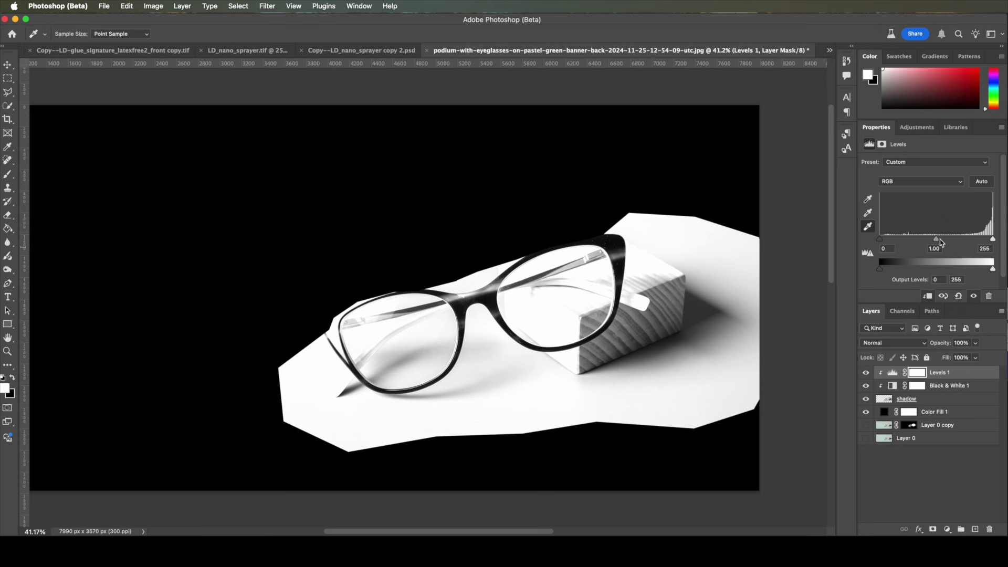
left_click_drag(937, 243, 988, 241)
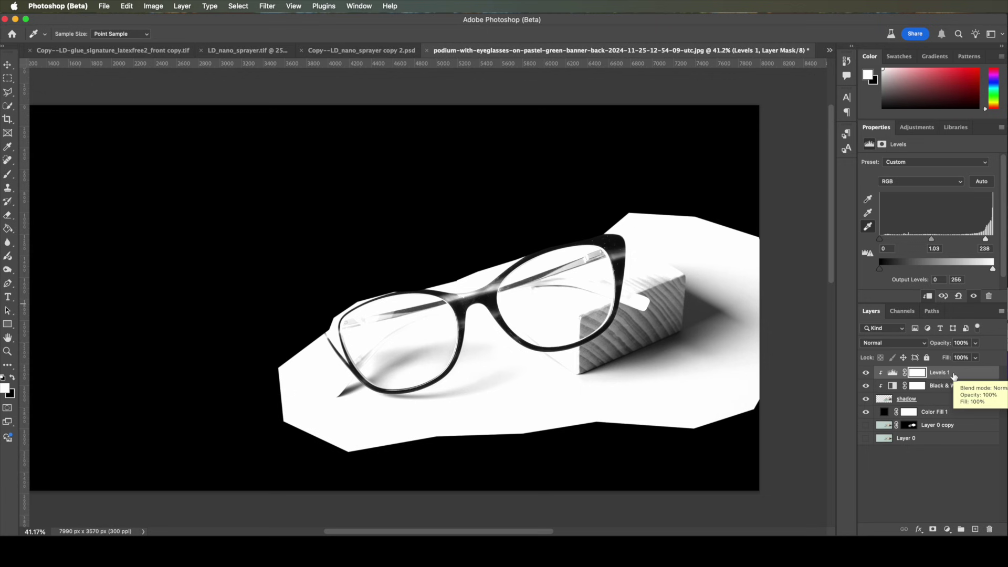
Merge the Levels 1, Black & White 1 and shadow layers into a single layer
left_click(937, 402, "shift")
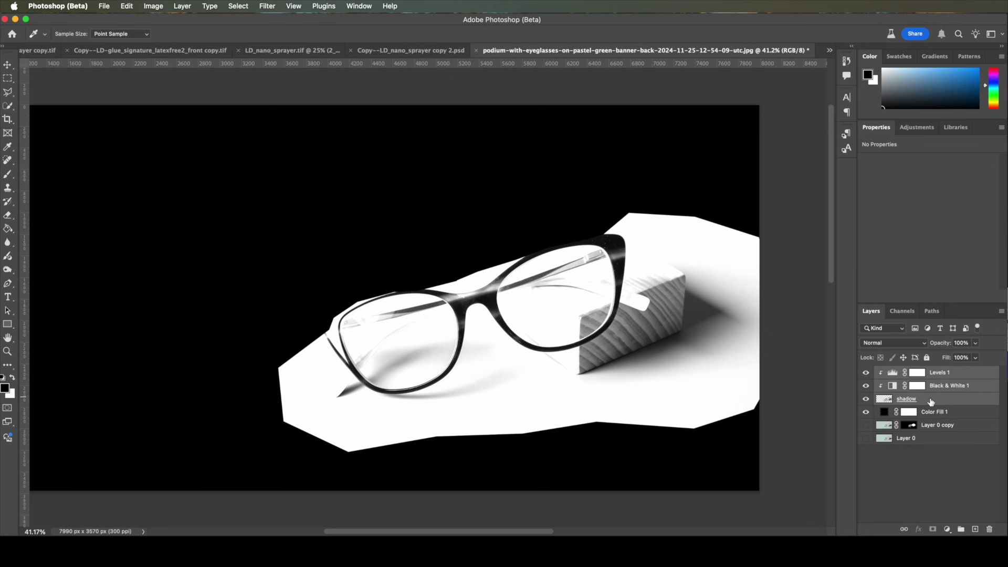
right_click(931, 401)
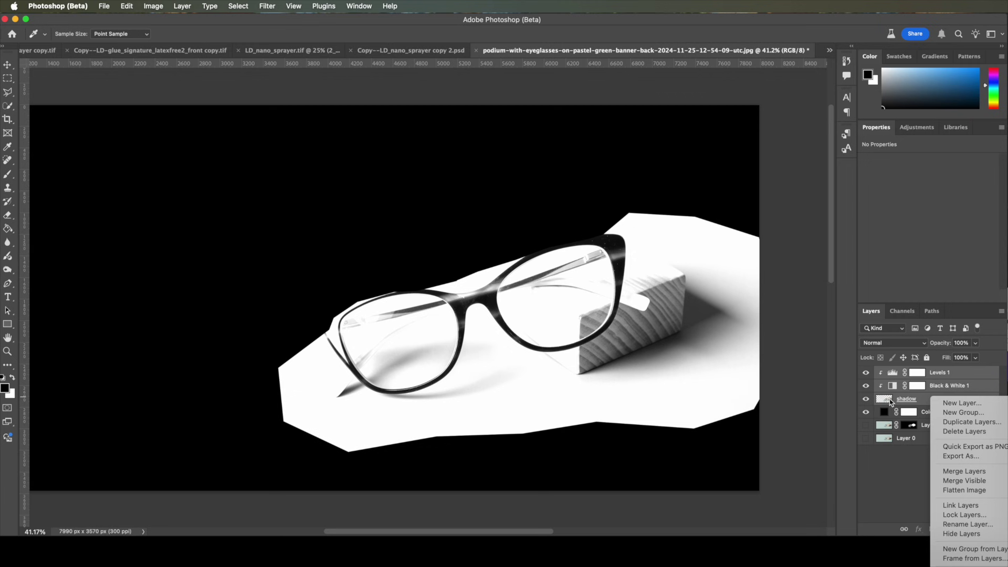
left_click(976, 476)
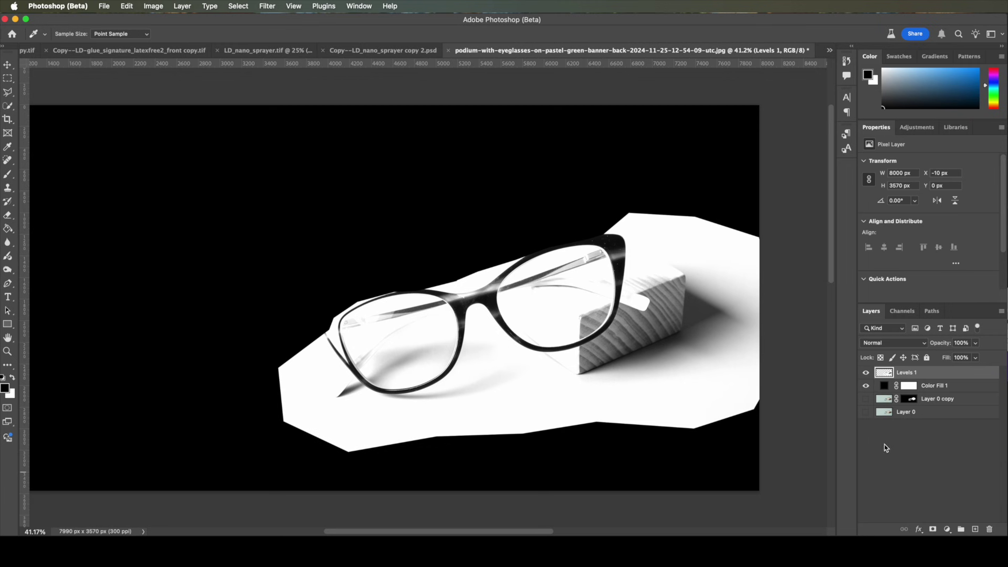
Split the merged layer's Blend If highlight control for Current Layer and set it to 100 / 248
double_click(885, 373)
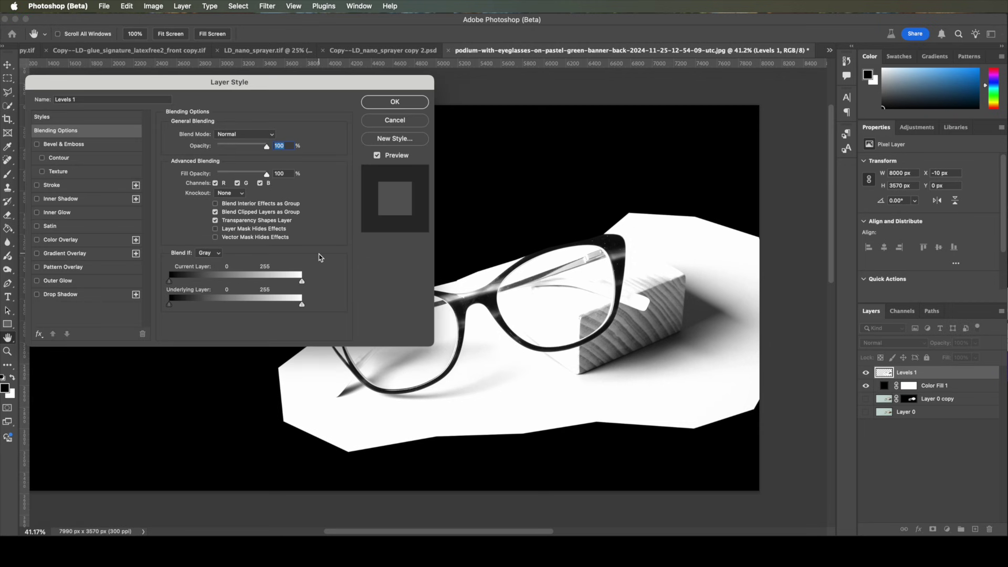
left_click_drag(273, 87, 297, 60)
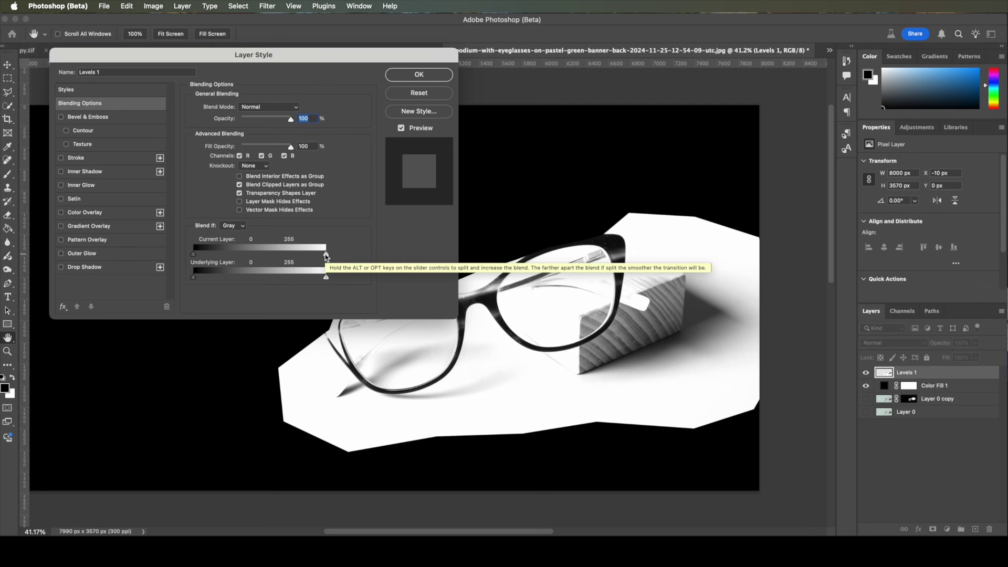
left_click_drag(326, 255, 325, 257)
left_click_drag(324, 257, 320, 258)
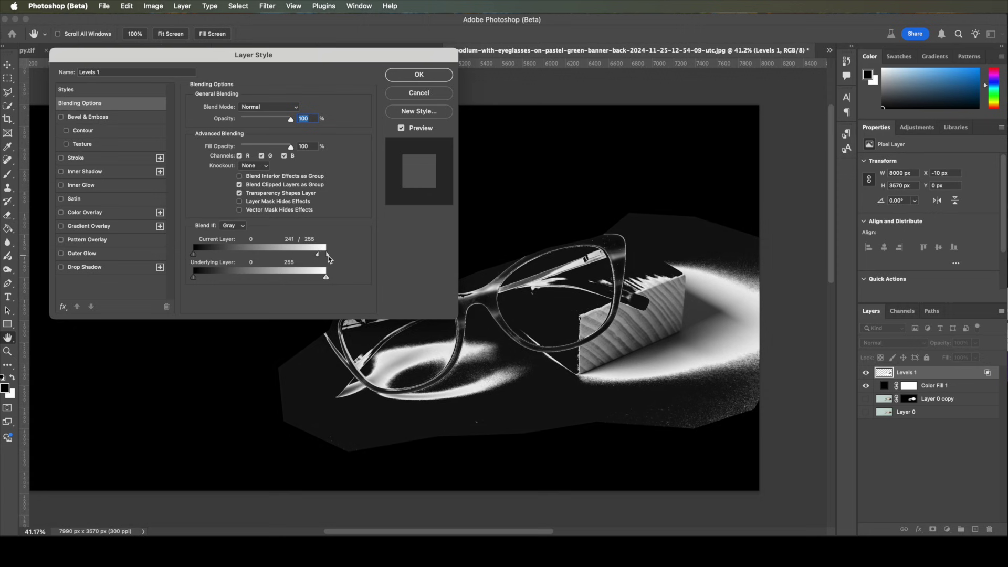
left_click_drag(319, 258, 294, 257)
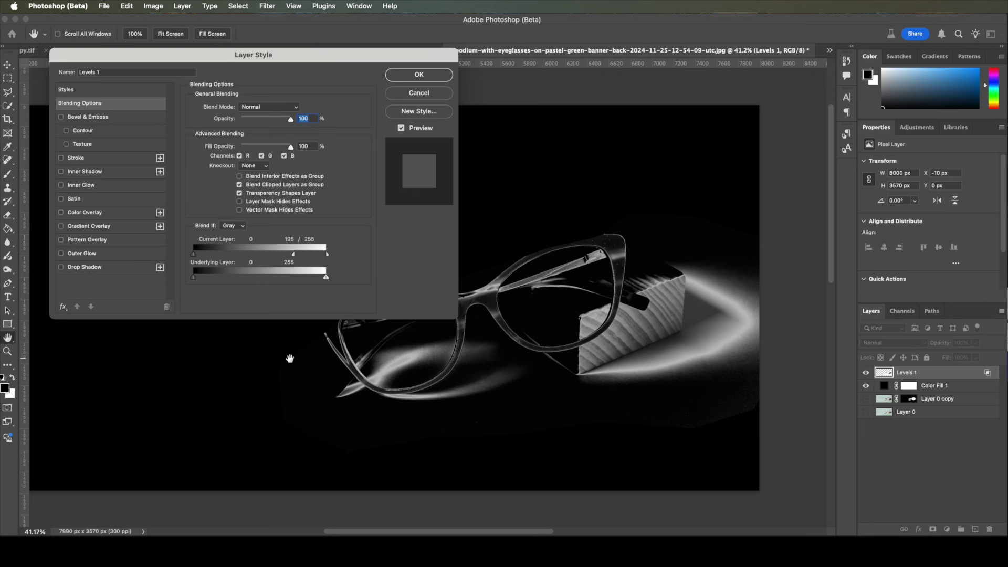
left_click_drag(327, 257, 275, 258)
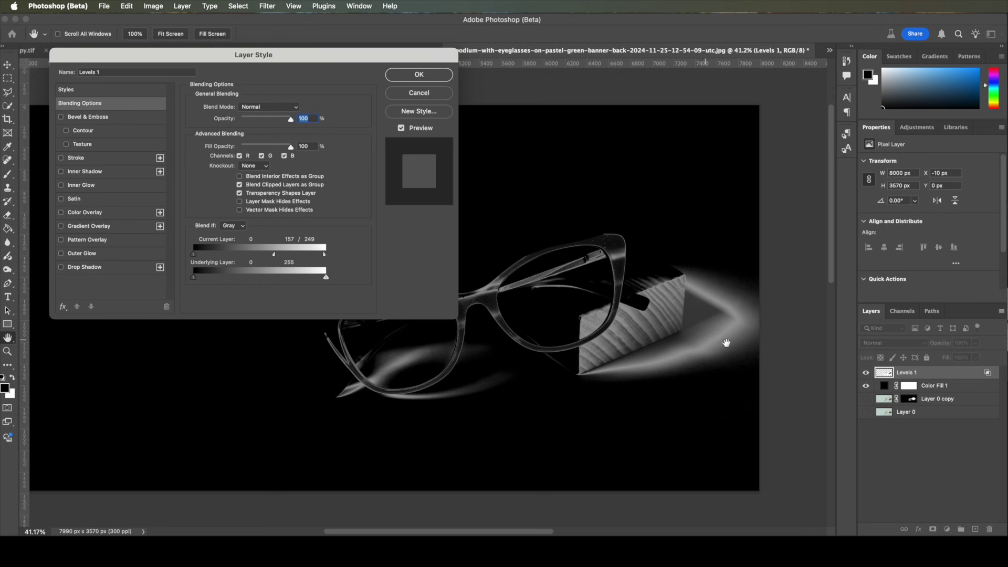
left_click_drag(322, 257, 324, 257)
left_click_drag(273, 258, 245, 259)
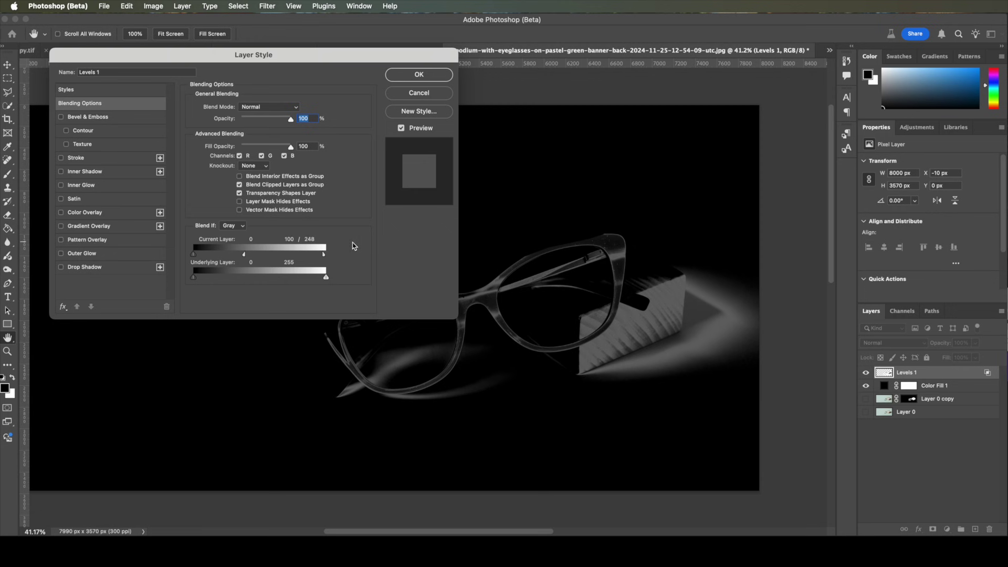
left_click(424, 75)
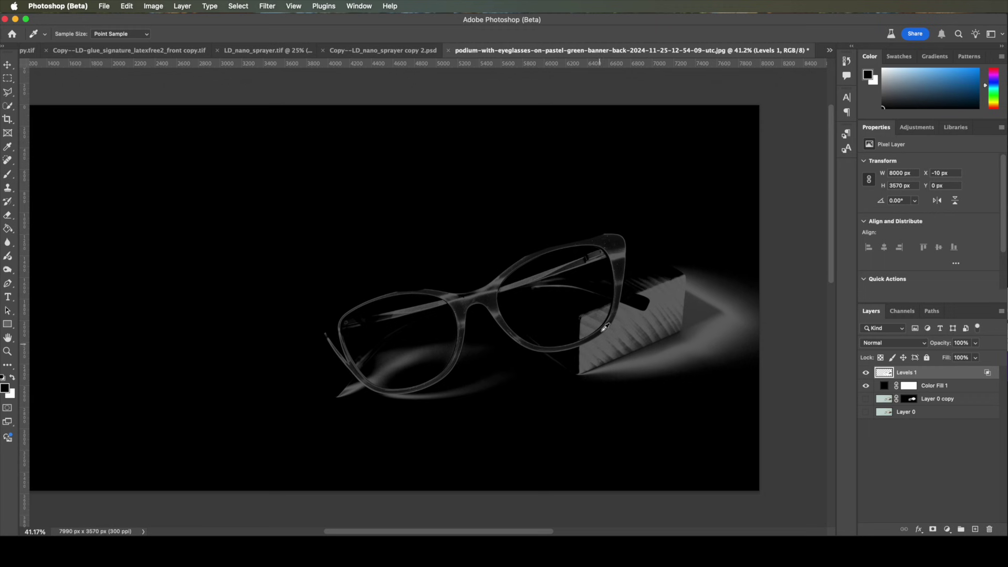
Add a blank layer above Levels 1 and merge it down to bake in the Blend If transparency
left_click(884, 373, "super")
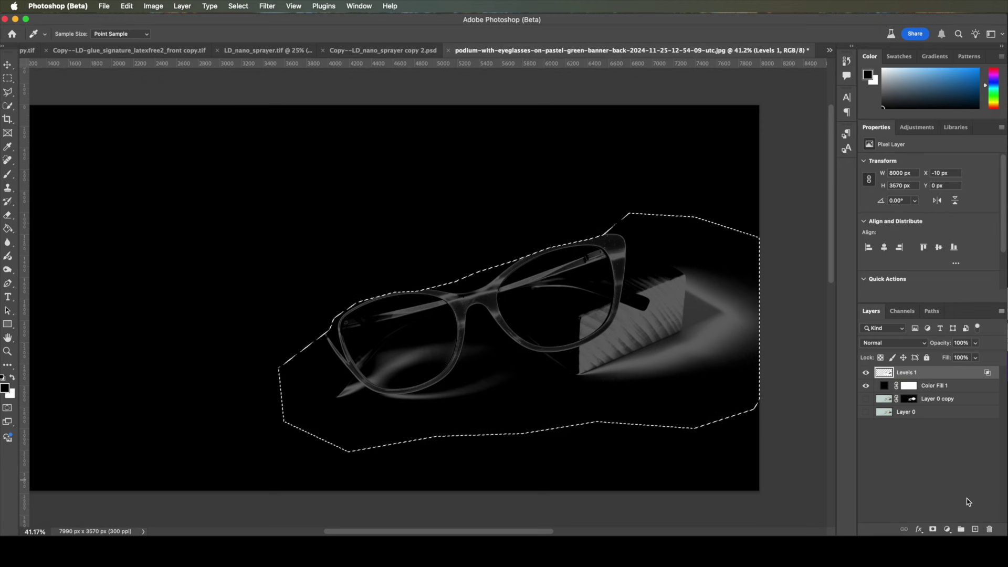
key("super+d")
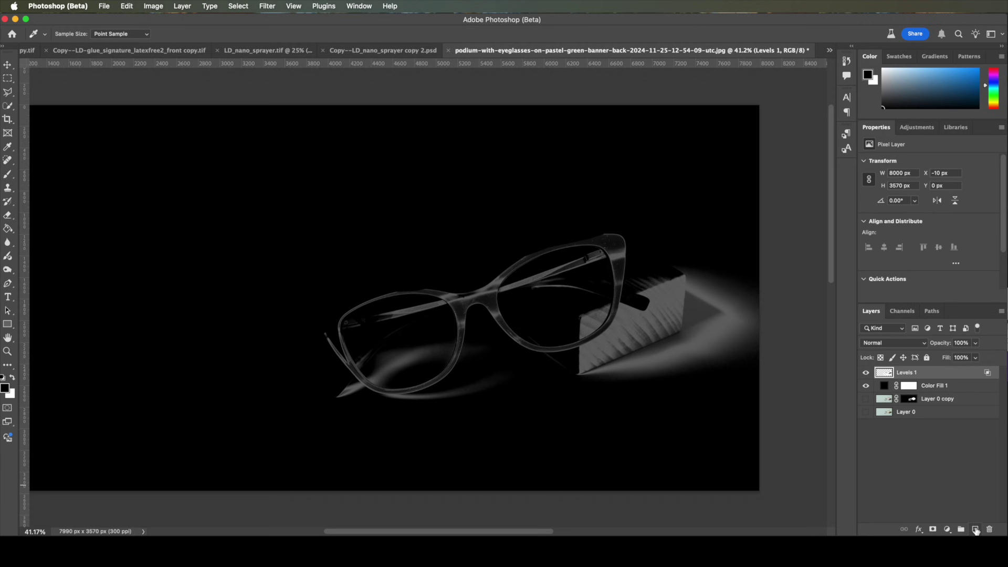
left_click(975, 529)
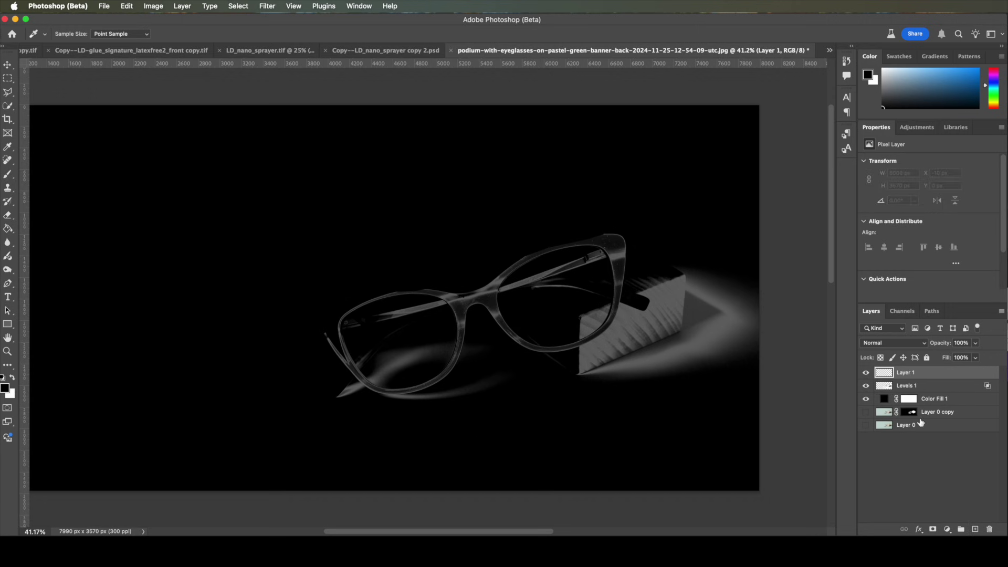
right_click(906, 373)
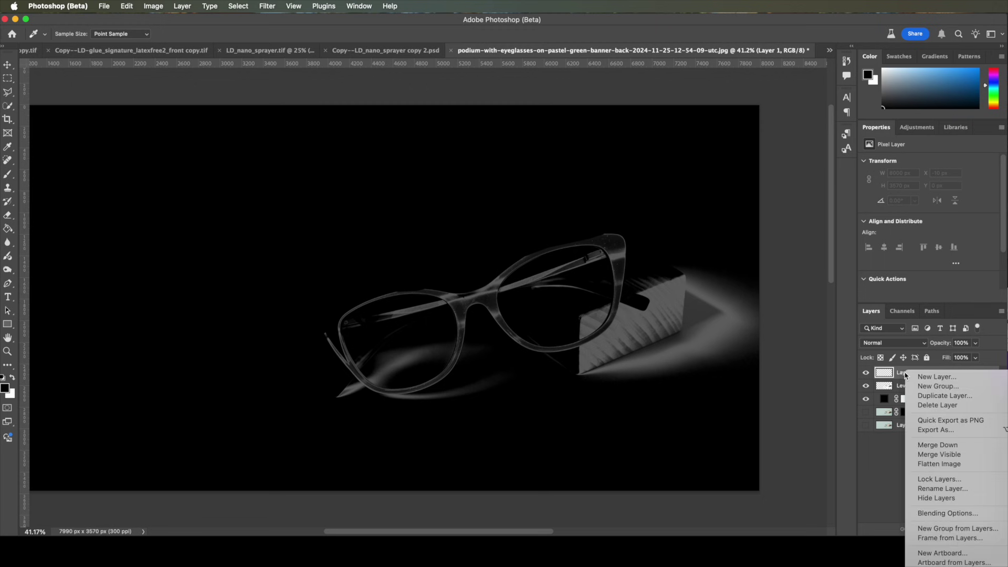
left_click(937, 444)
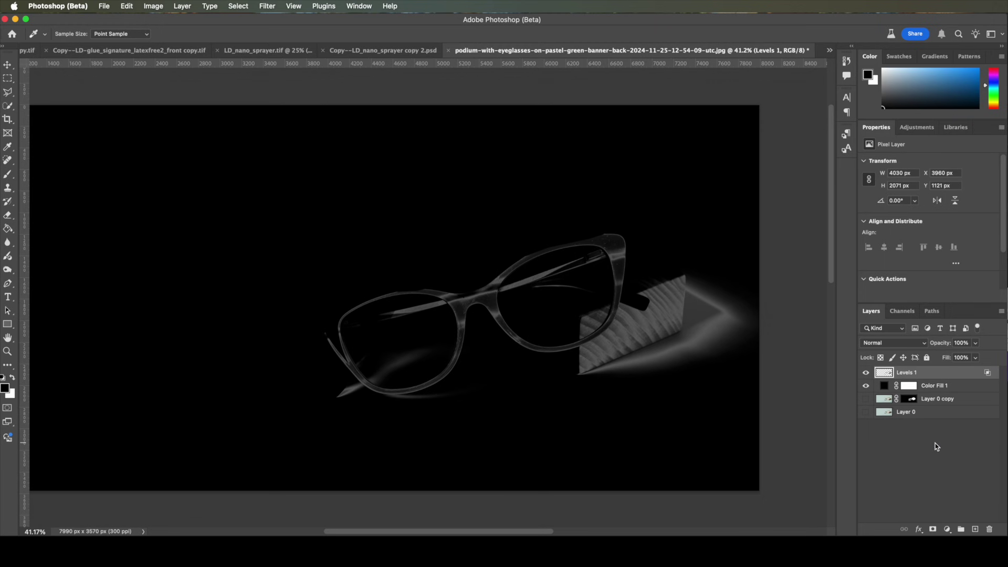
Load the Levels 1 layer's transparency as a selection and create a black (000000) Solid Color fill masked by it
left_click(887, 375, "super")
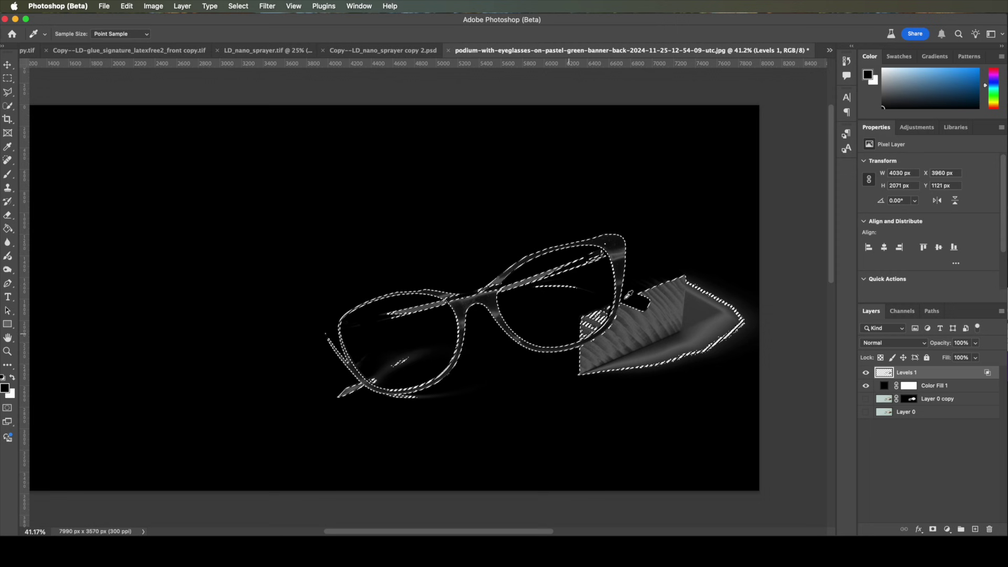
left_click(948, 529)
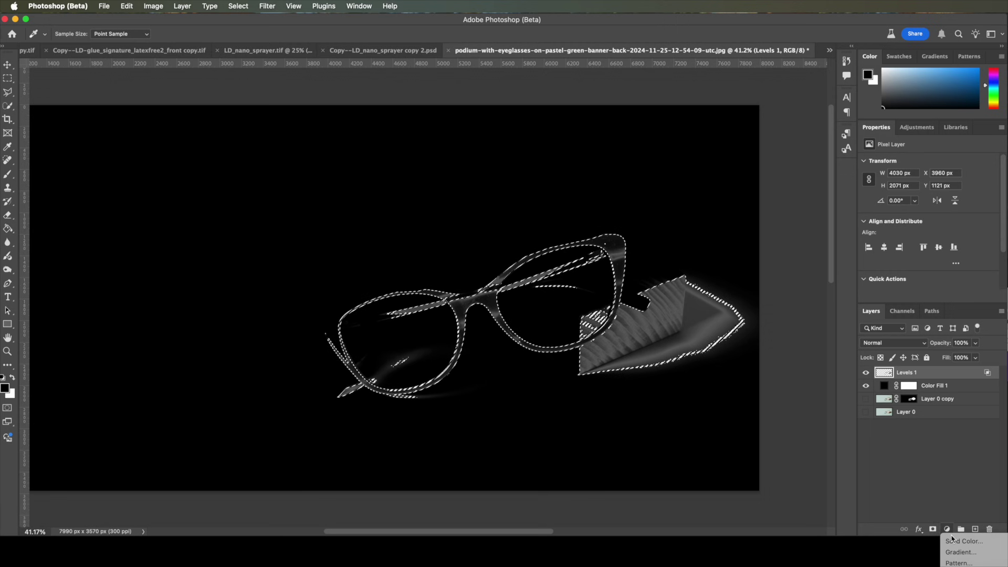
left_click(956, 541)
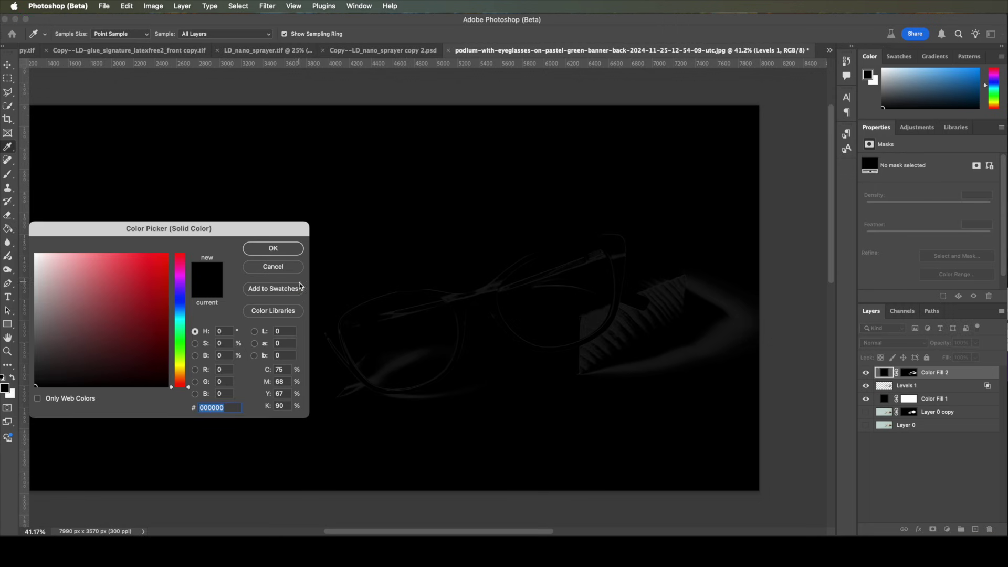
left_click(273, 248)
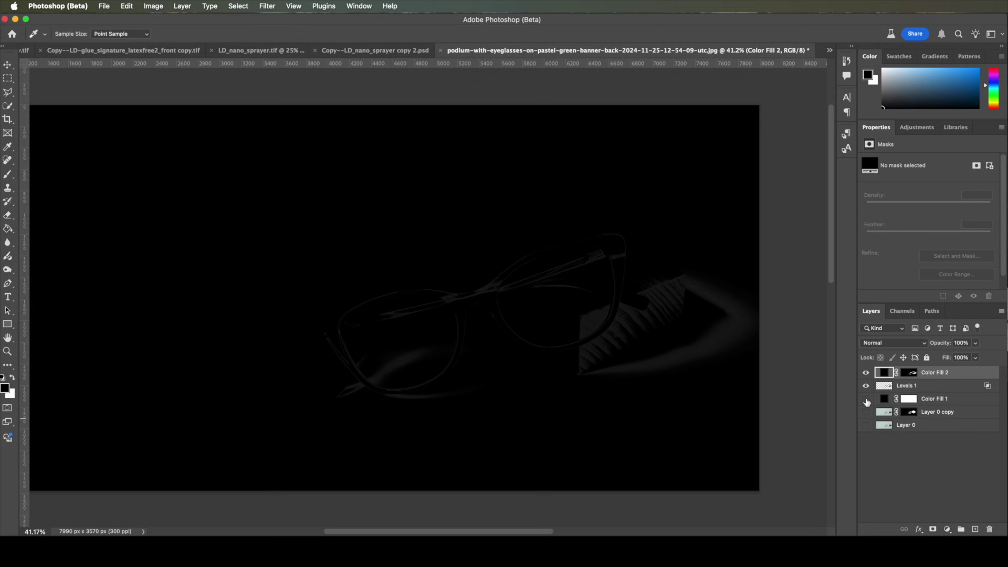
Hide the Levels 1 layer and change the Color Fill 1 background to white (ffffff)
left_click(866, 399)
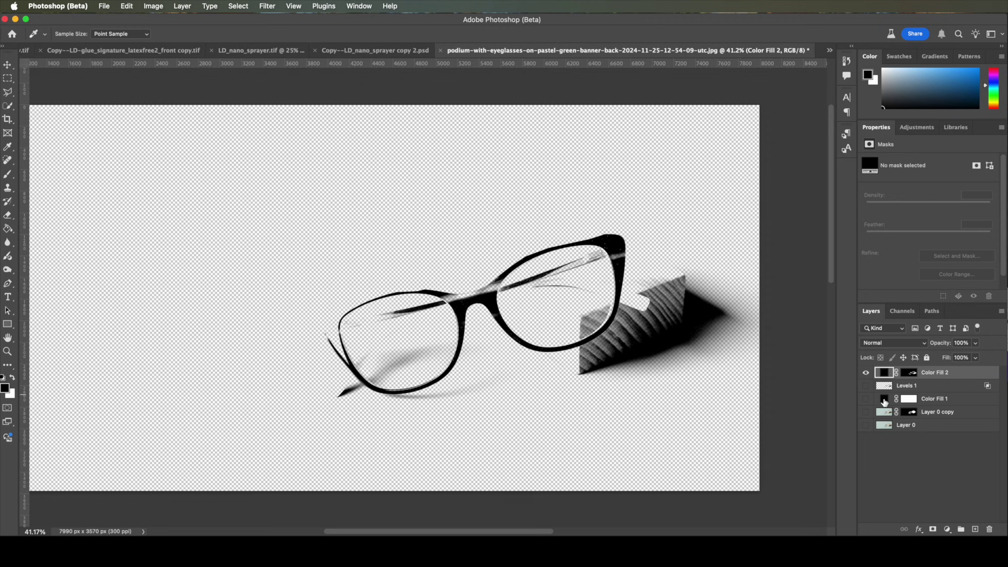
double_click(884, 401)
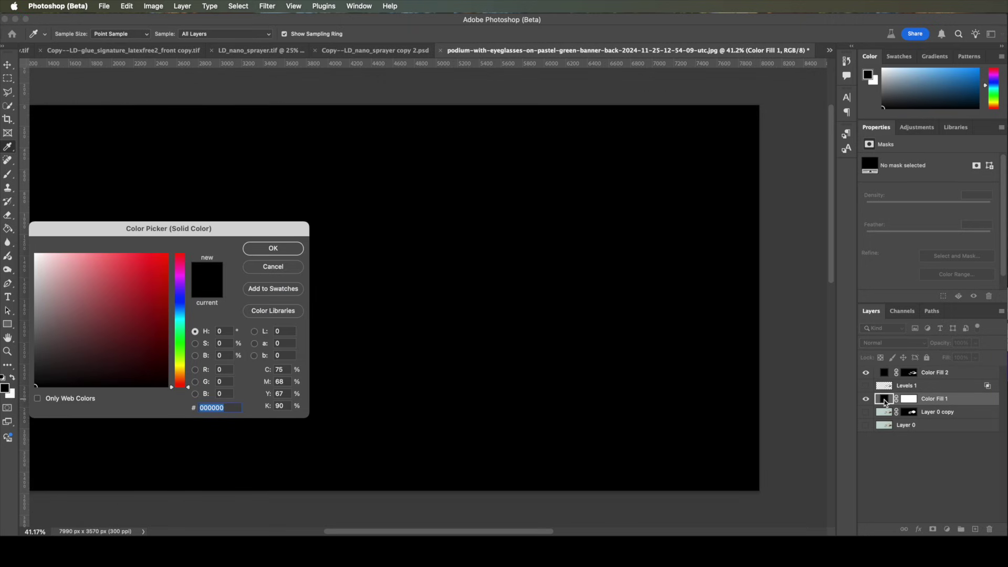
left_click_drag(161, 294, 35, 254)
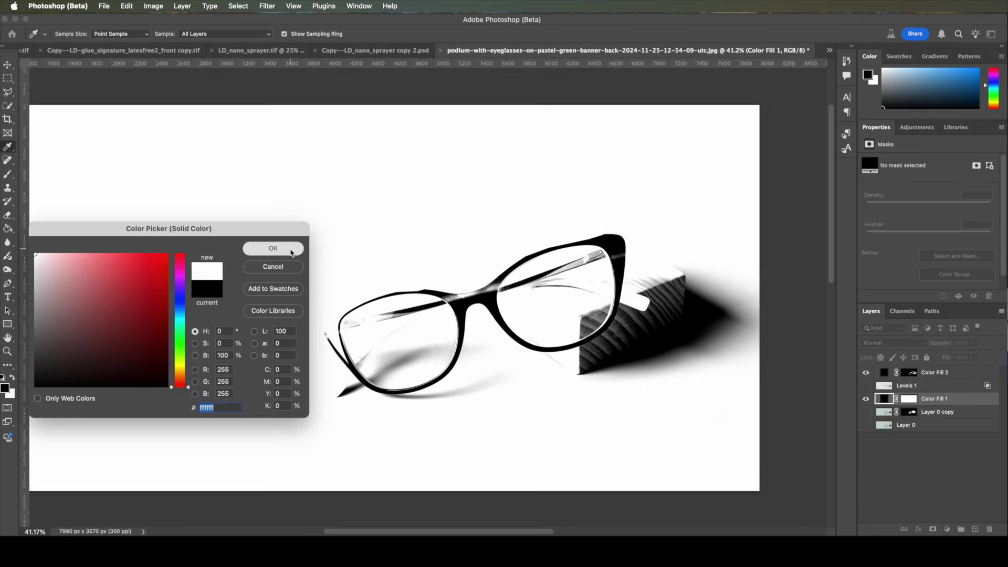
left_click(273, 248)
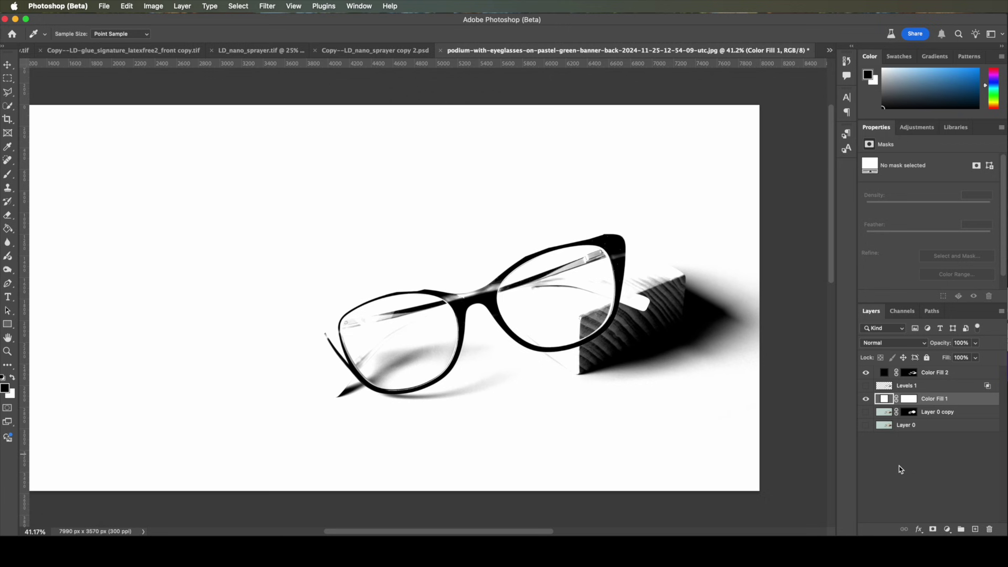
Set the Color Fill 2 shadow layer's opacity to 50%
left_click(947, 375)
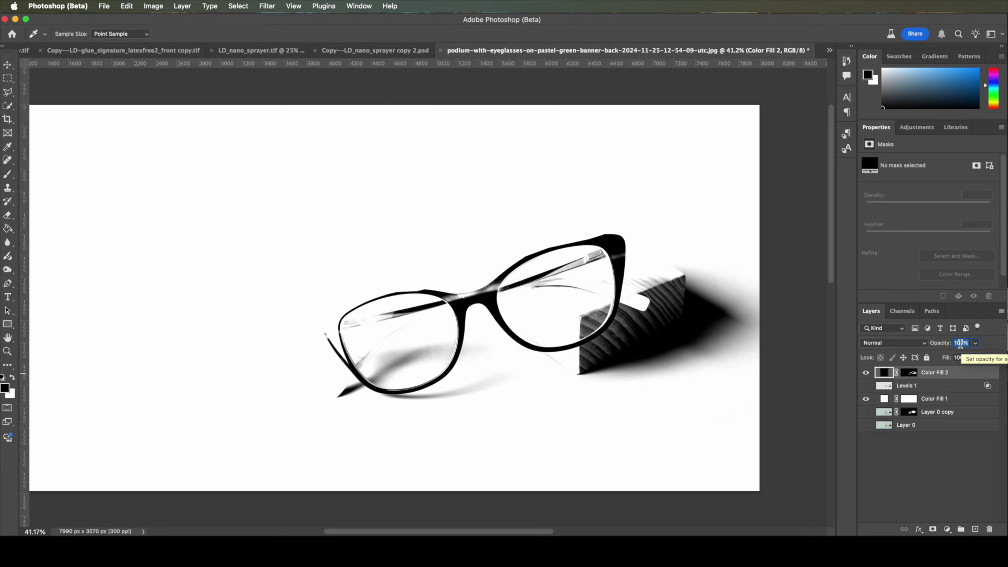
type("50")
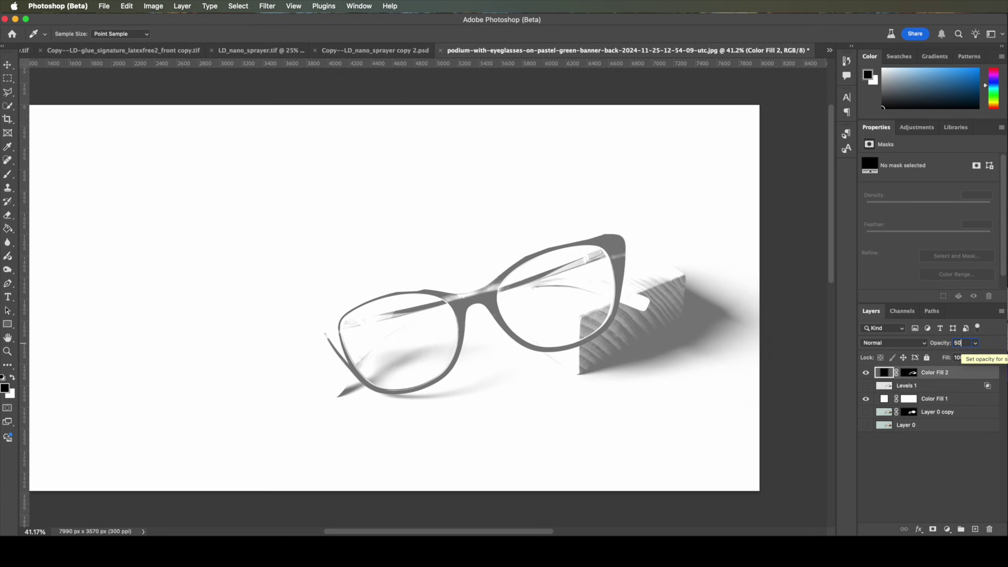
key("Return")
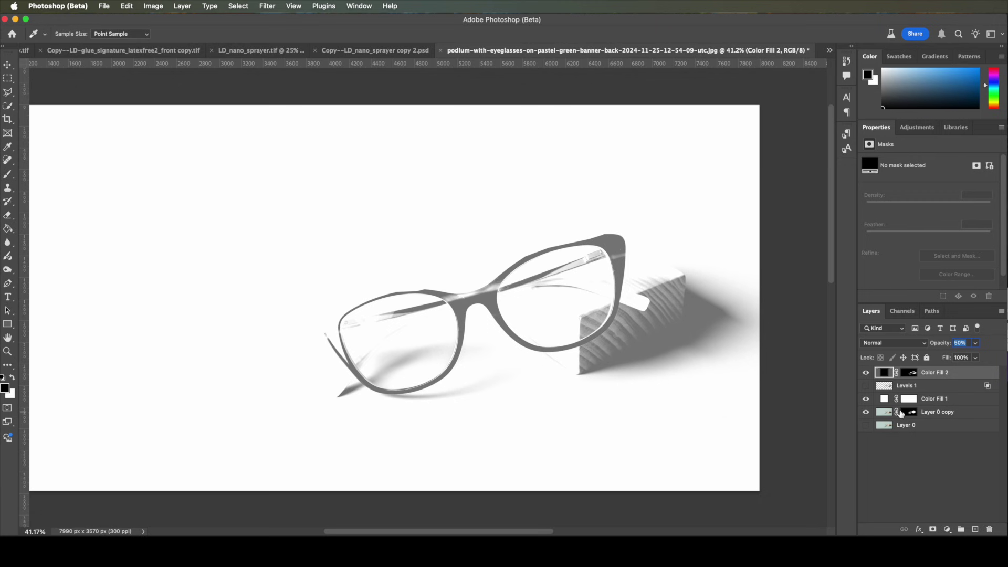
Move Layer 0 copy to the top of the stack and group it with Color Fill 2, Levels 1 and Color Fill 1
left_click_drag(955, 414, 948, 371)
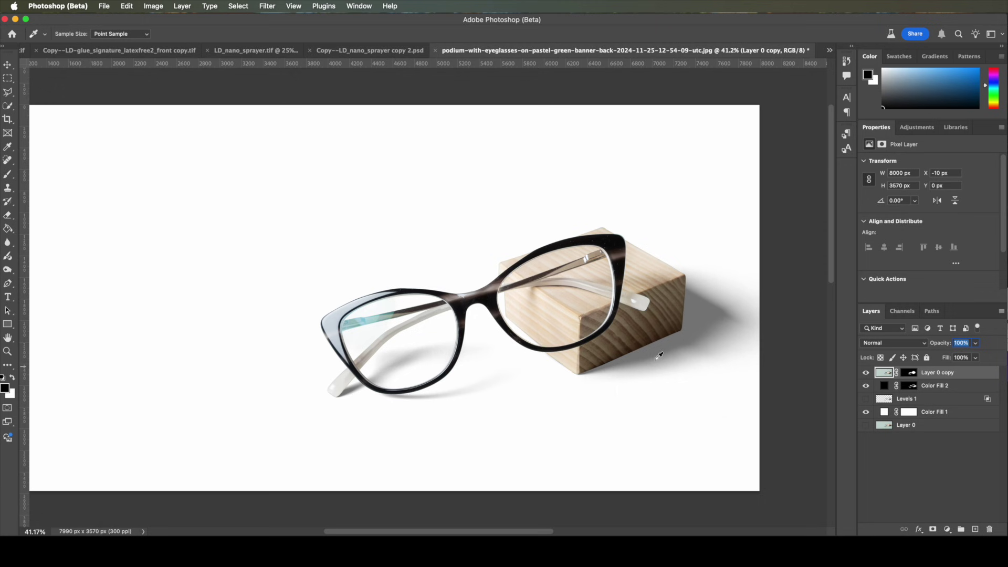
left_click(932, 419)
left_click(962, 374, "shift")
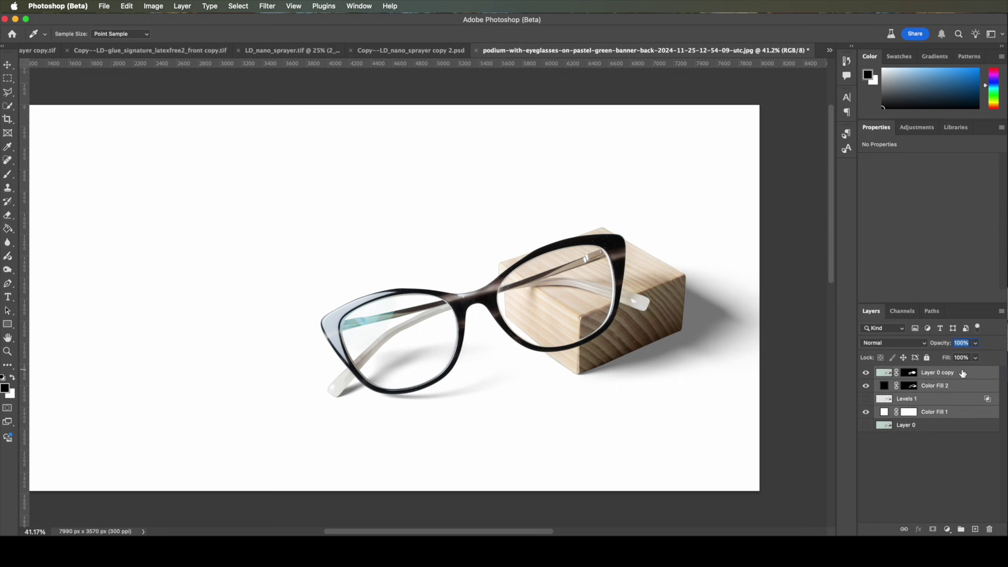
left_click(961, 529)
Compare the grouped cutout with the original photo, and check the shadow fill inside the group by switching its visibility
left_click(866, 373)
left_click(866, 373)
left_click(865, 372)
left_click(866, 372)
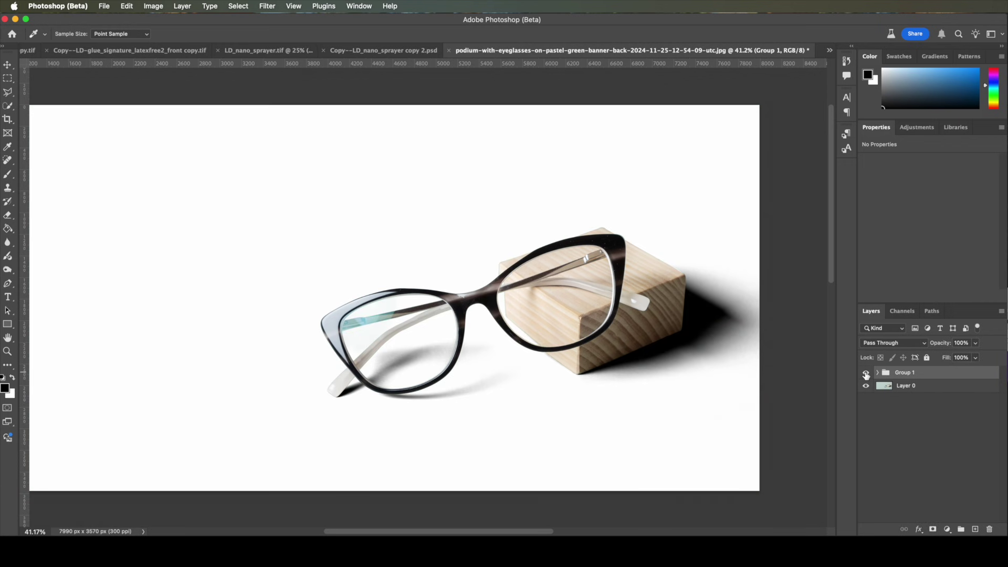
left_click(878, 373)
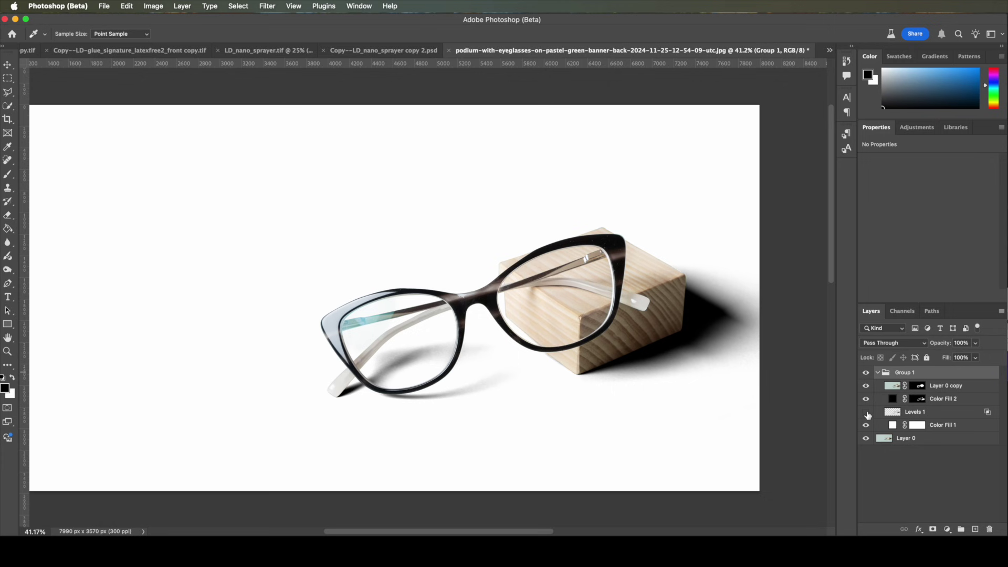
left_click(867, 401)
left_click(867, 400)
Set the opacity of the Color Fill 2 shadow layer to 50%
left_click(938, 400)
left_click(950, 385)
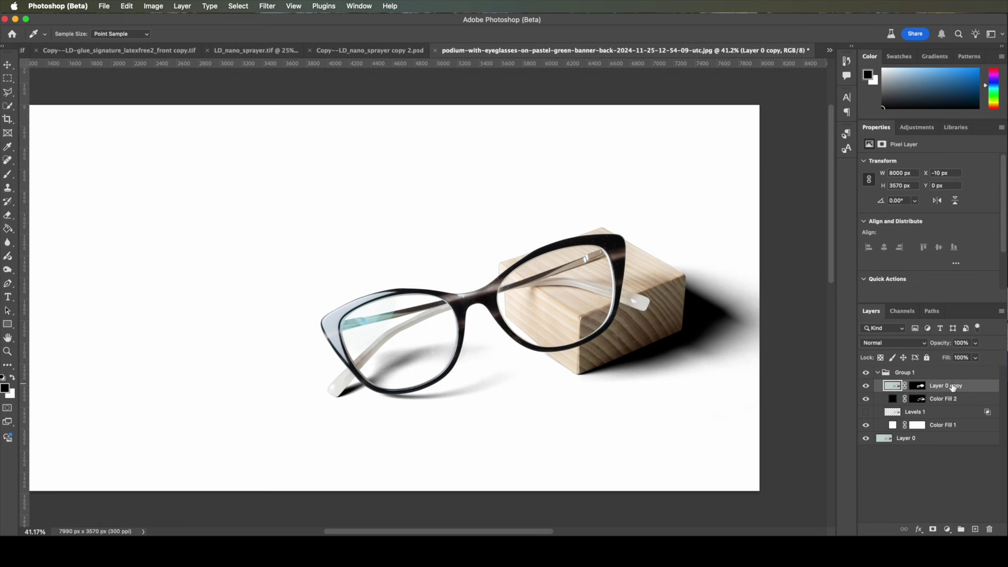
left_click(948, 401)
left_click(959, 344)
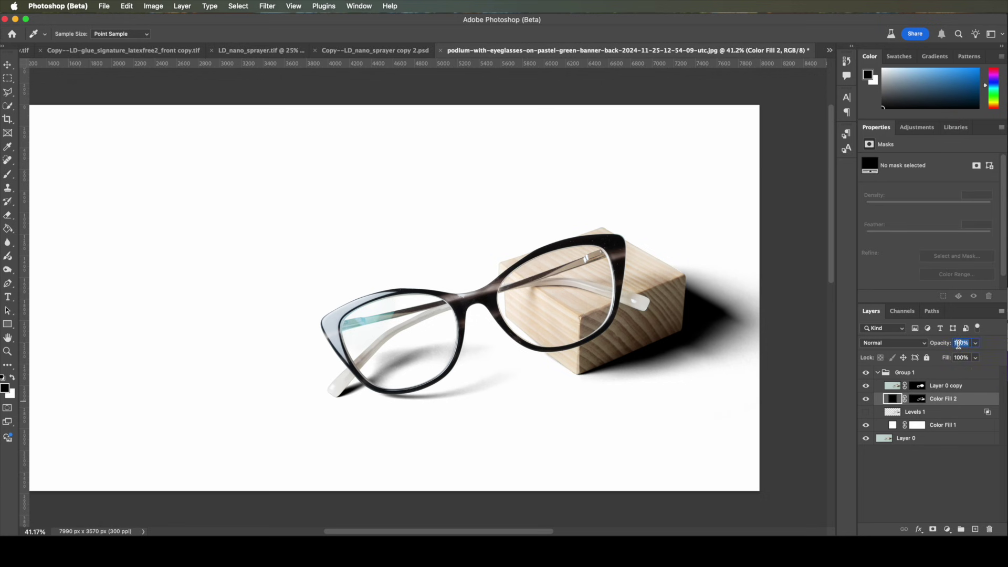
type("50")
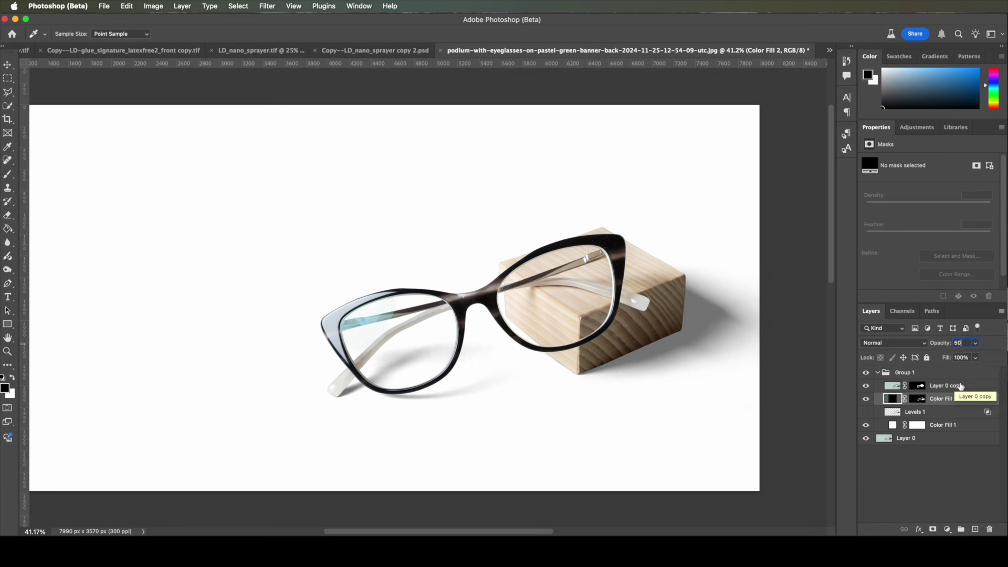
left_click(963, 386)
Collapse Group 1 and compare the finished cutout with the original photo by switching the group's visibility
left_click(878, 372)
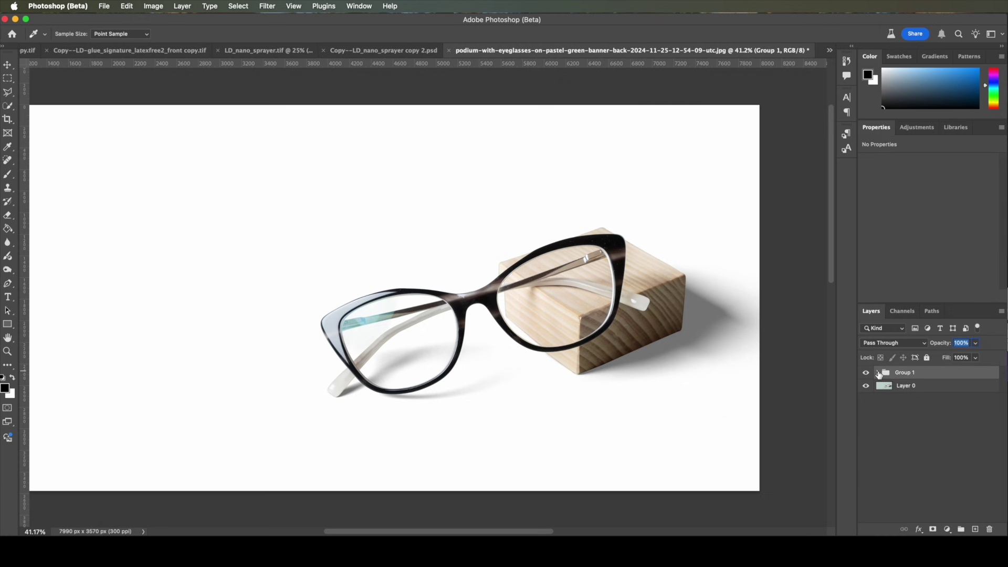
left_click(866, 373)
left_click(867, 374)
left_click(867, 373)
left_click(866, 373)
left_click(866, 374)
left_click(866, 373)
left_click(866, 374)
left_click(867, 373)
left_click(866, 373)
left_click(866, 374)
left_click(867, 373)
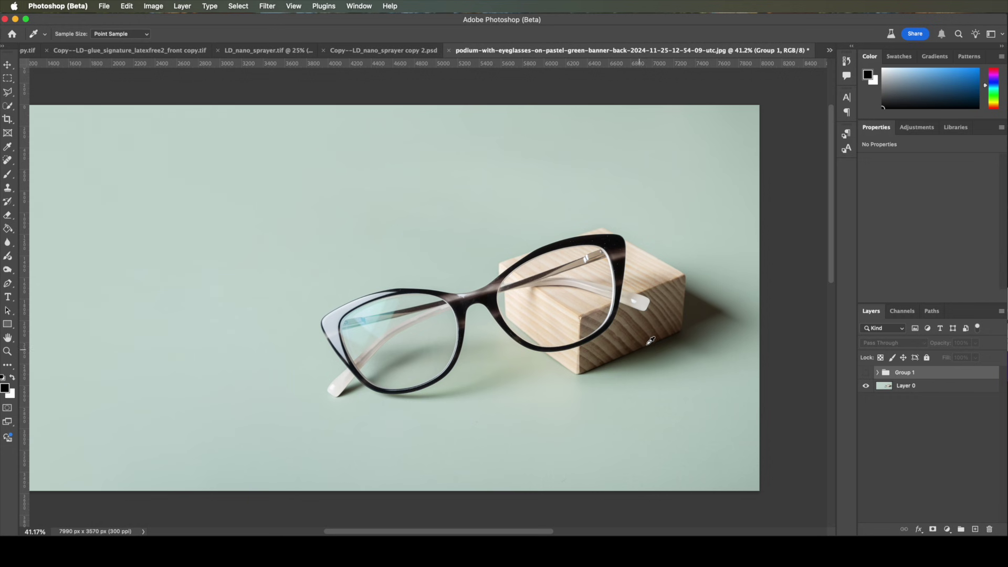
left_click(866, 373)
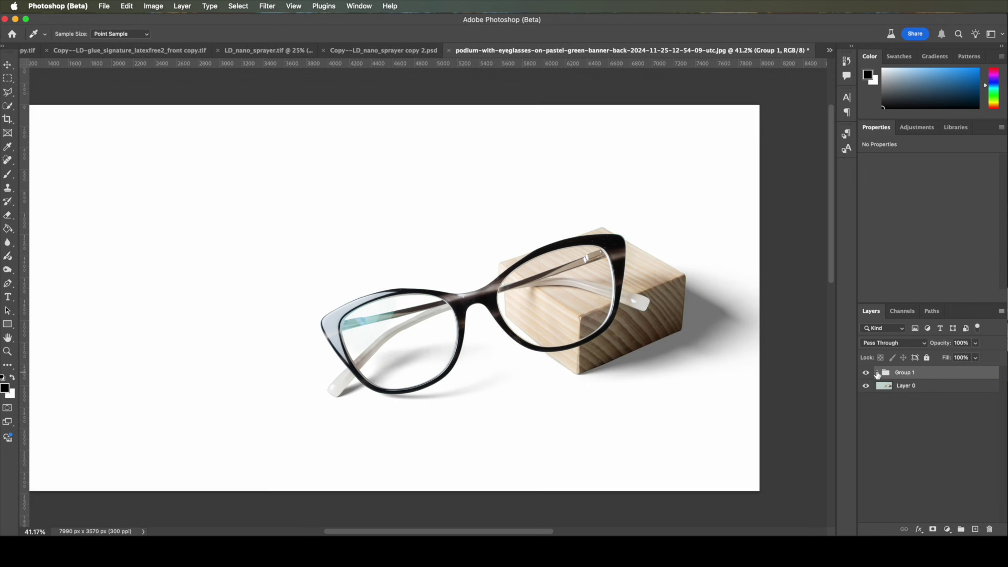
Duplicate Layer 0, and hide both Group 1 and the original Layer 0 so only the duplicate is visible
left_click(877, 373)
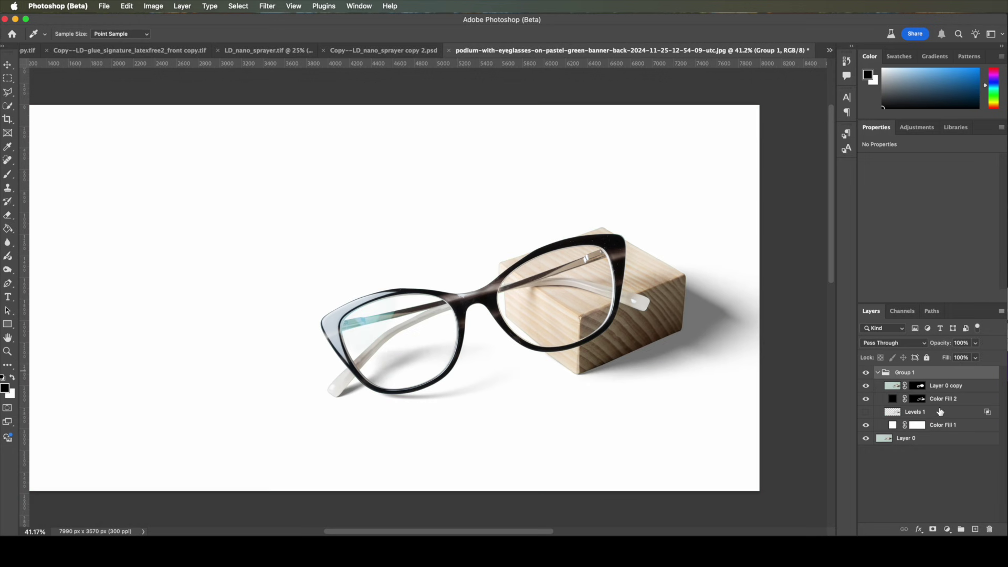
left_click(929, 440)
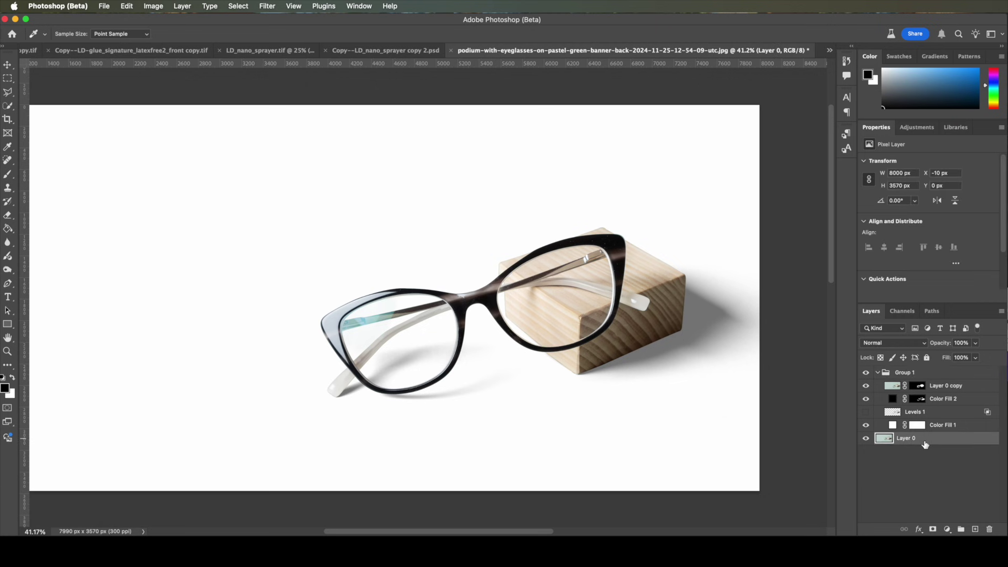
key("super+j")
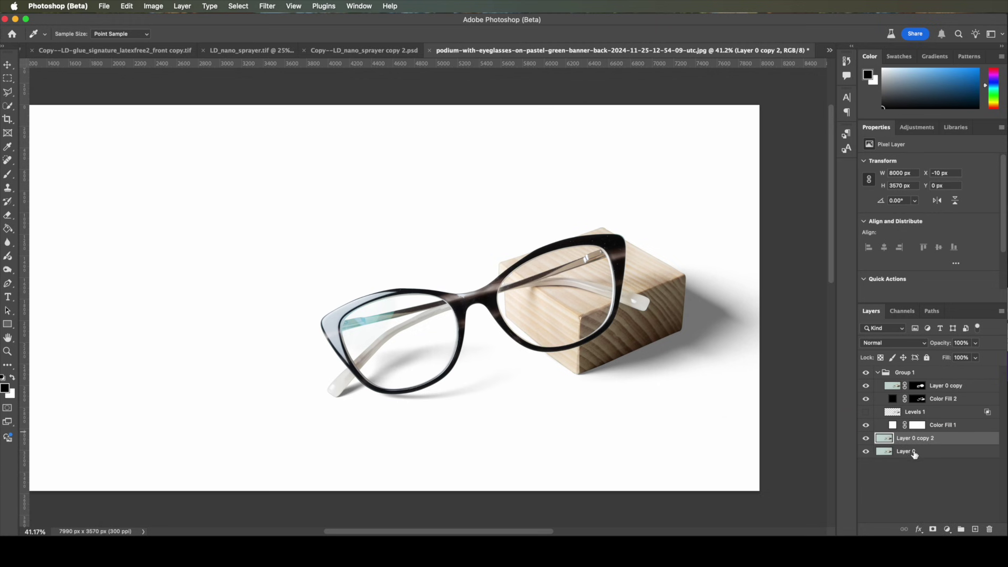
left_click(867, 373)
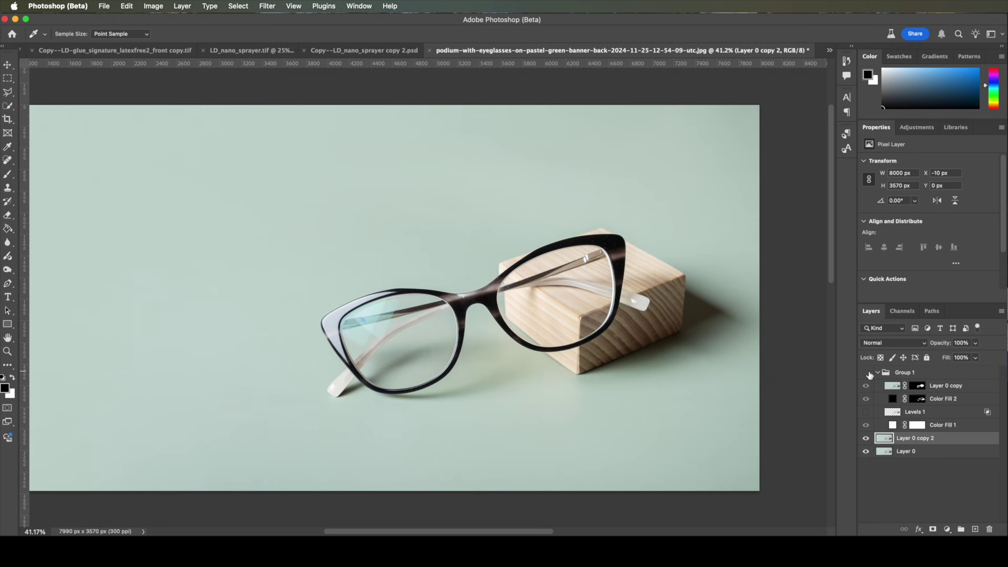
left_click(867, 452)
left_click(878, 373)
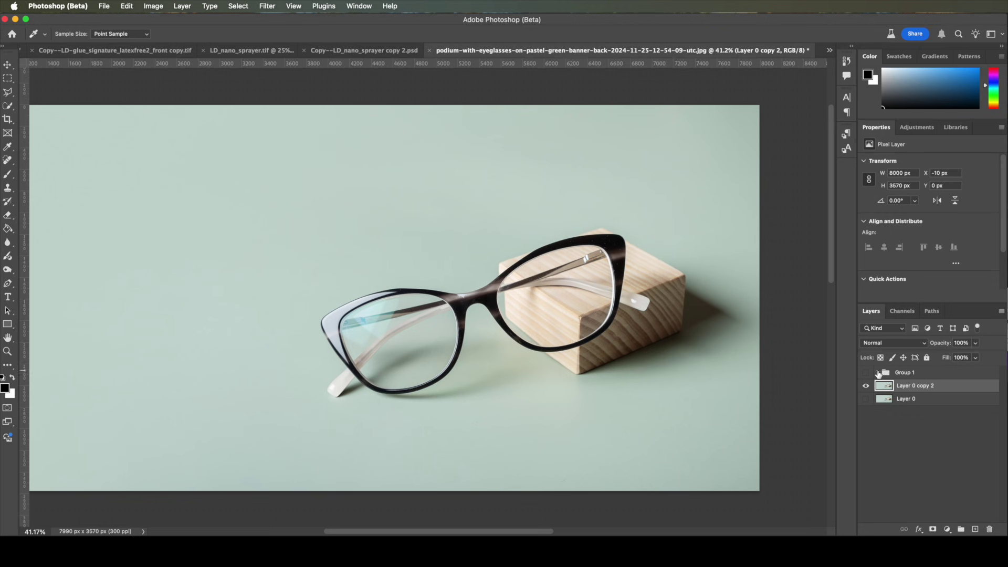
Outline the eyeglasses, wooden block and their shadows with a loose Polygonal Lasso selection, adding the area above the left lens
key("l")
left_click(378, 308)
left_click(285, 377)
left_click(299, 428)
left_click(381, 446)
left_click(642, 432)
left_click(769, 376)
left_click(797, 294)
left_click(576, 210)
double_click(517, 244)
left_click(402, 290, "shift")
left_click(427, 309)
left_click(362, 358)
double_click(340, 351)
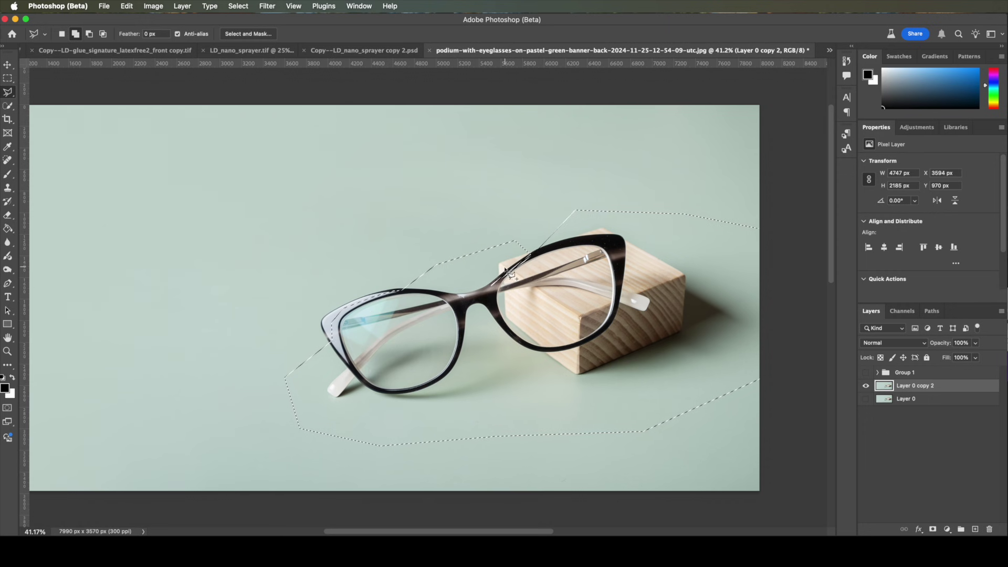
Invert the selection, delete the surrounding background from Layer 0 copy 2, and deselect
key("super+shift+i")
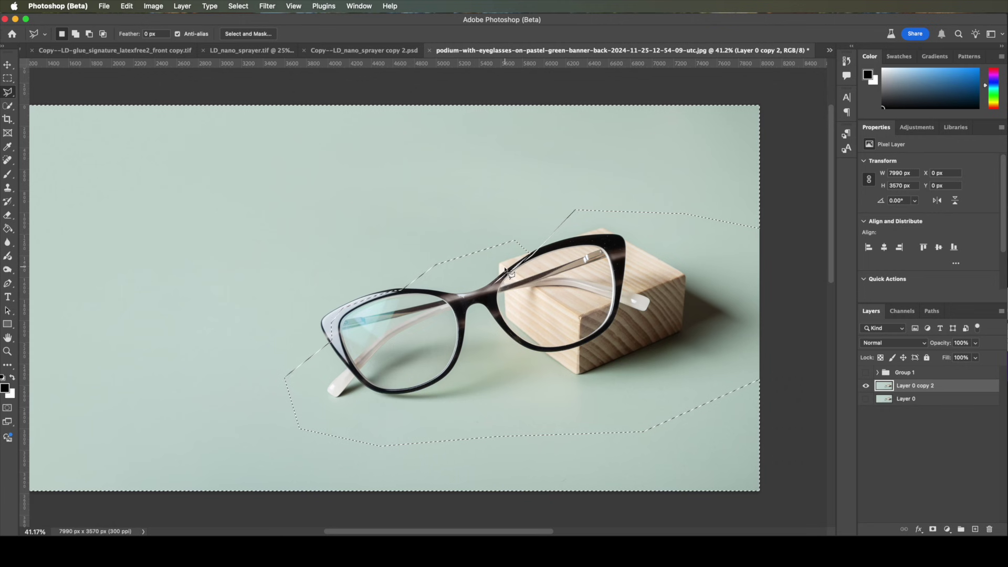
key("Delete")
key("super+d")
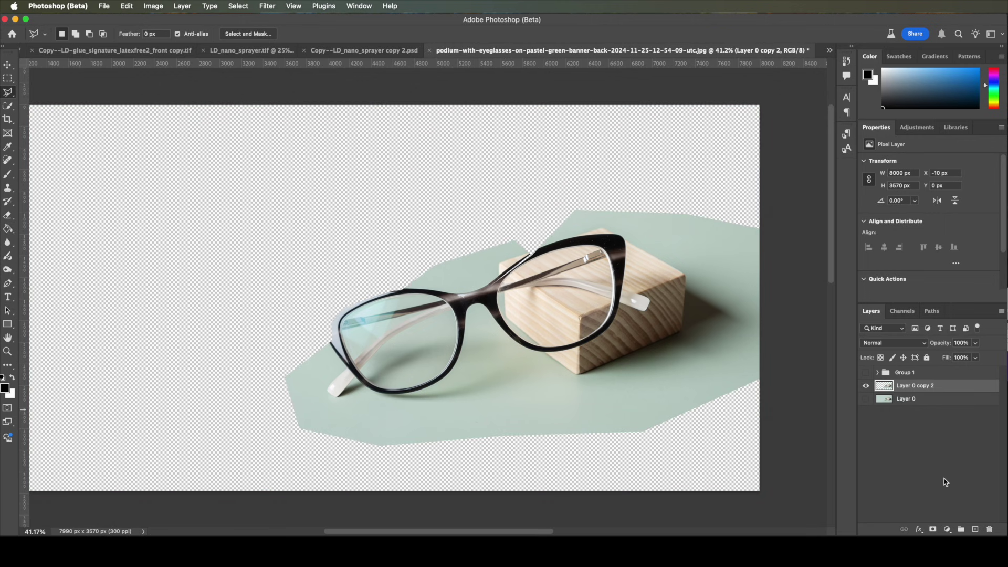
Add a black (000000) Solid Color fill layer directly below Layer 0 copy 2
left_click(975, 530)
left_click_drag(923, 388, 923, 405)
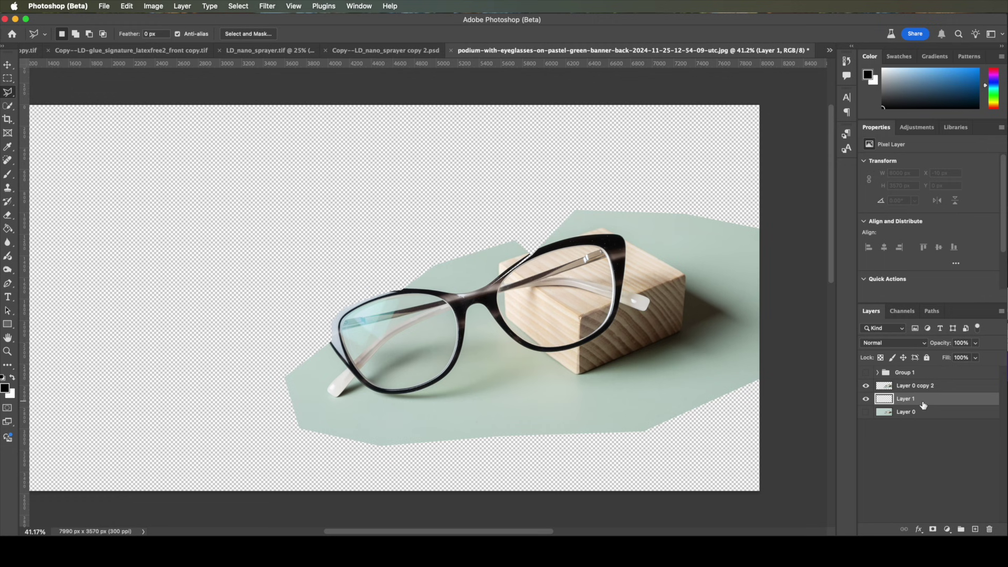
left_click(947, 529)
left_click(966, 296)
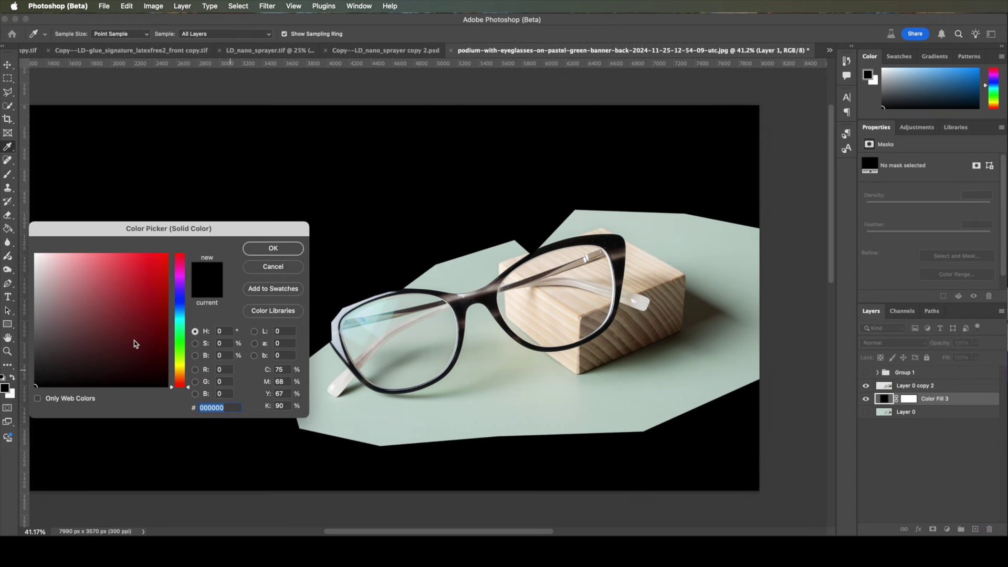
left_click(289, 252)
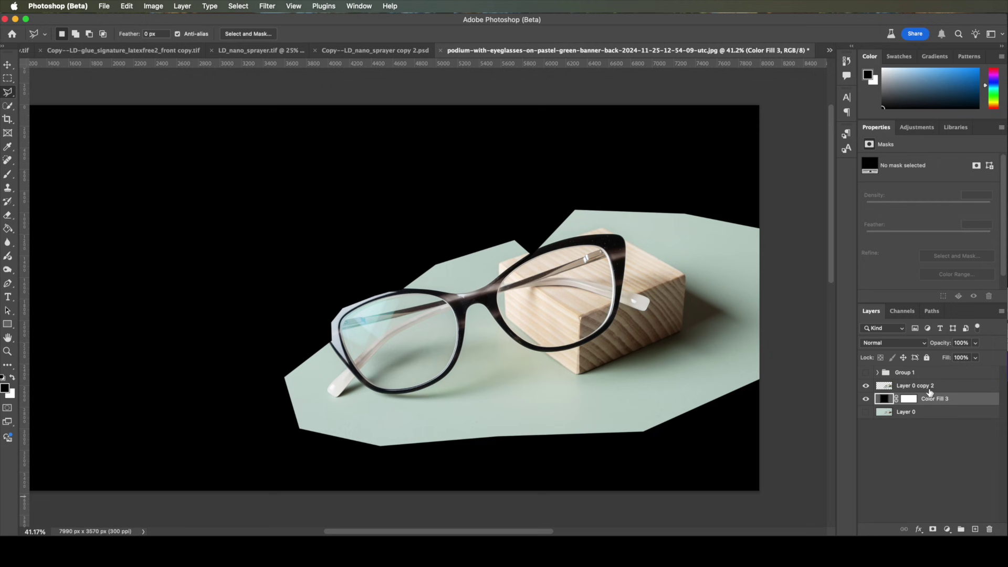
Add a Black & White adjustment with default settings above Layer 0 copy 2 and clip it to that layer
left_click(930, 388)
left_click(947, 530)
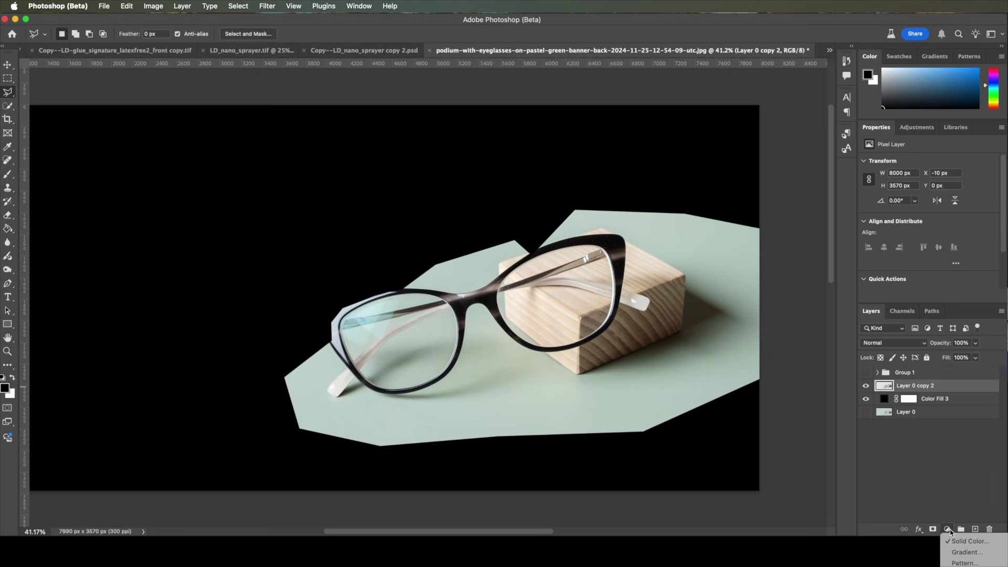
left_click(966, 565)
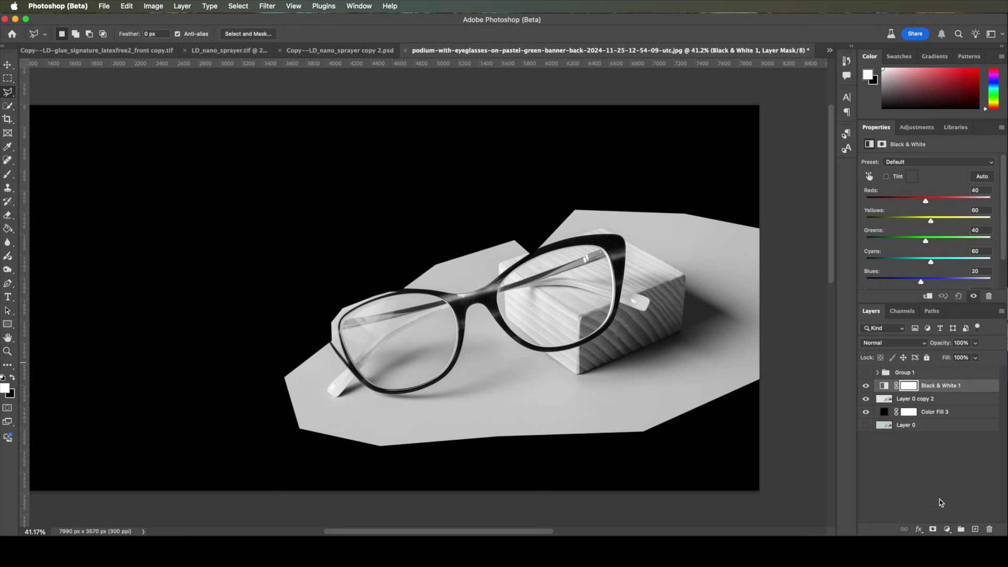
left_click(928, 296)
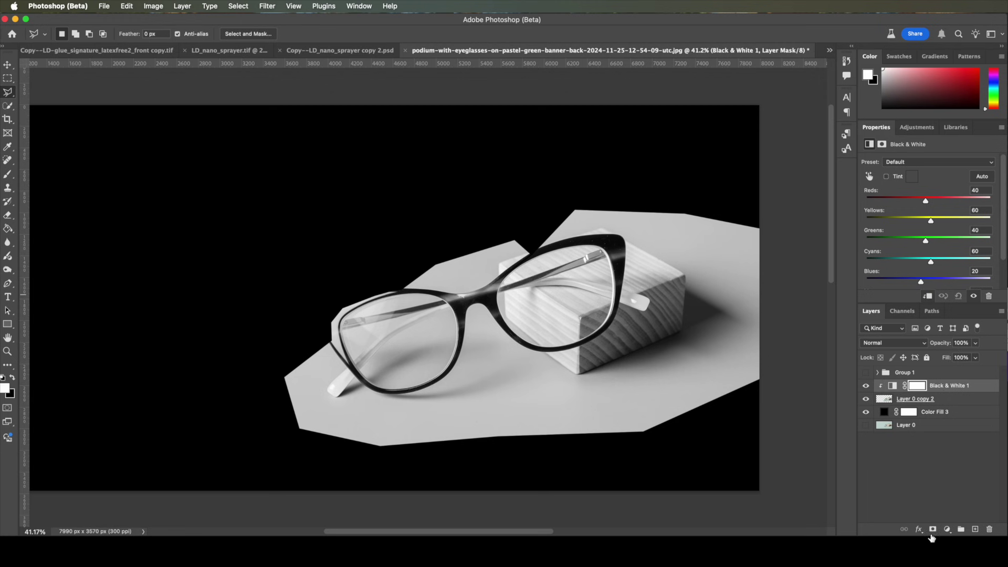
Add a clipped Levels adjustment that whitens the backdrop, with its white point sampled near the glasses and the white input at 237
left_click(947, 530)
left_click(961, 564)
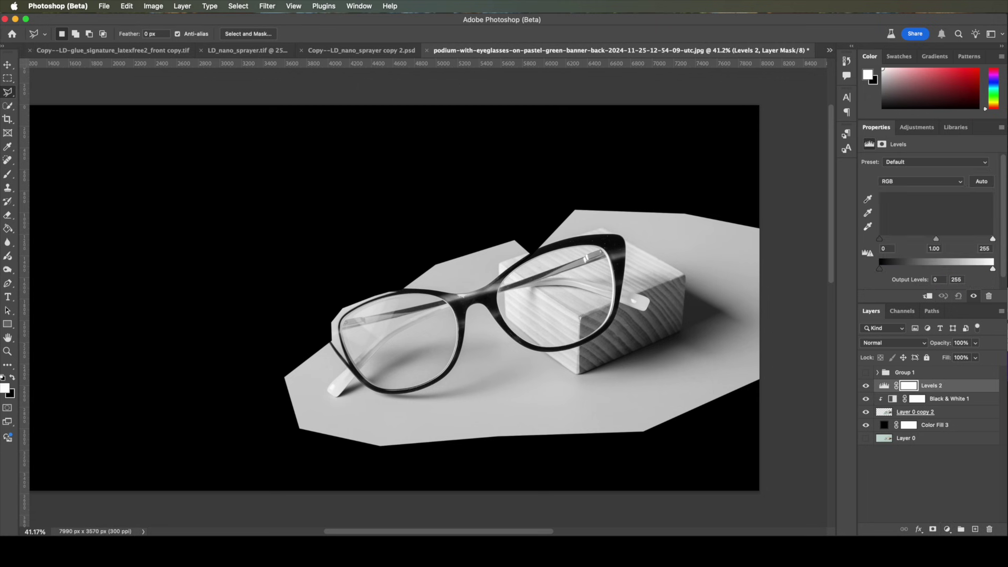
left_click(869, 227)
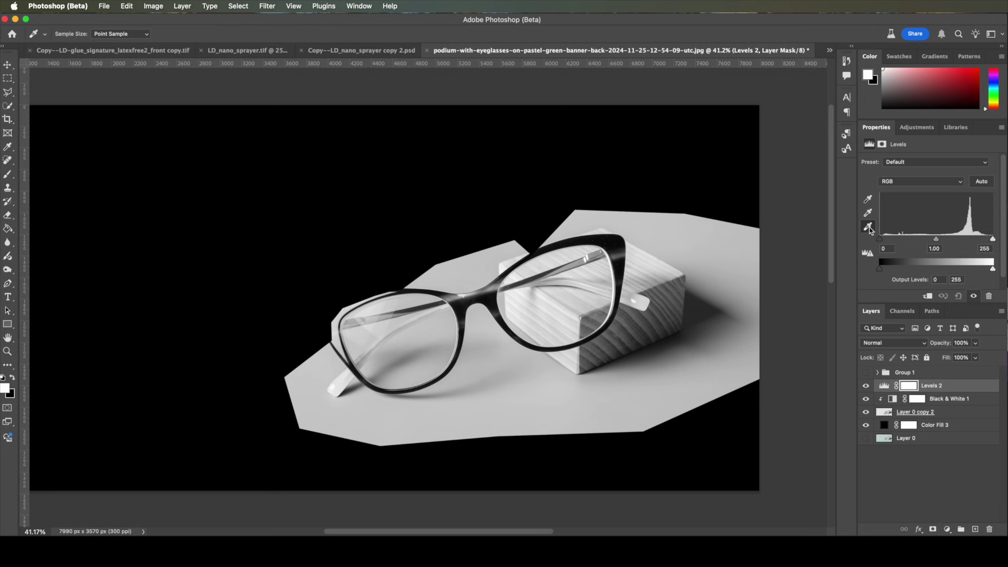
left_click(344, 429)
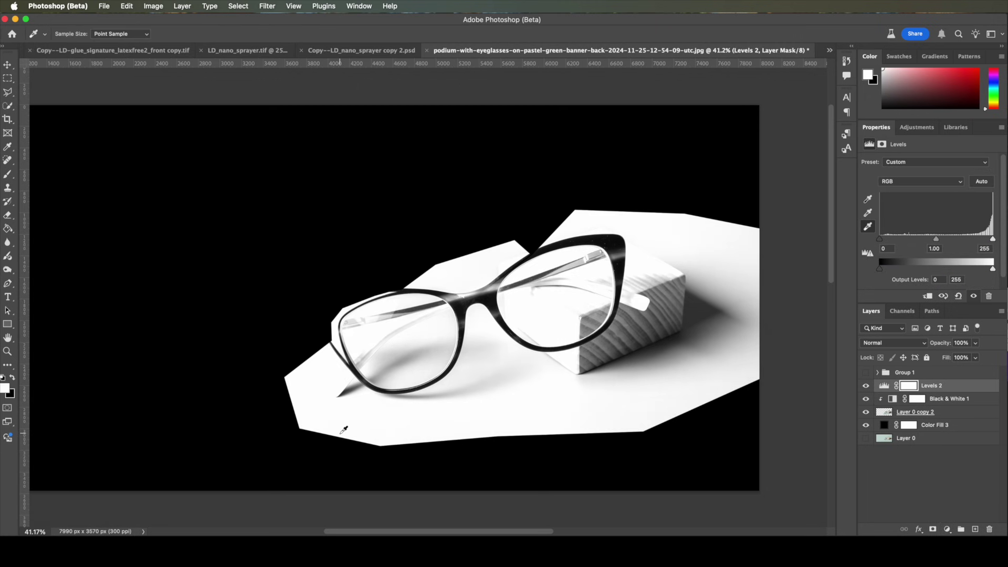
left_click_drag(994, 241, 935, 243)
left_click(928, 296)
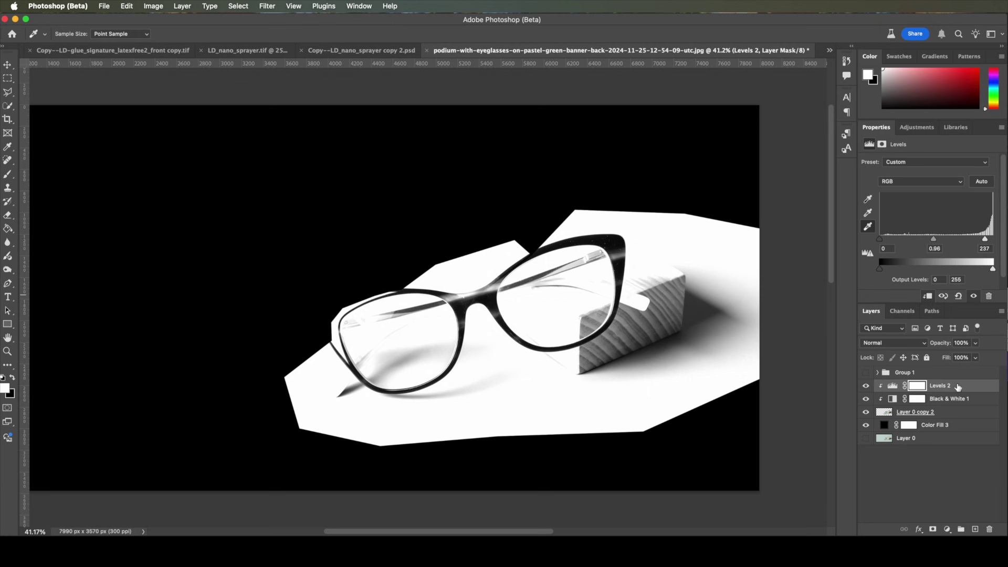
Merge Levels 2, Black & White 1 and Layer 0 copy 2 into a single layer
left_click(944, 416, "shift")
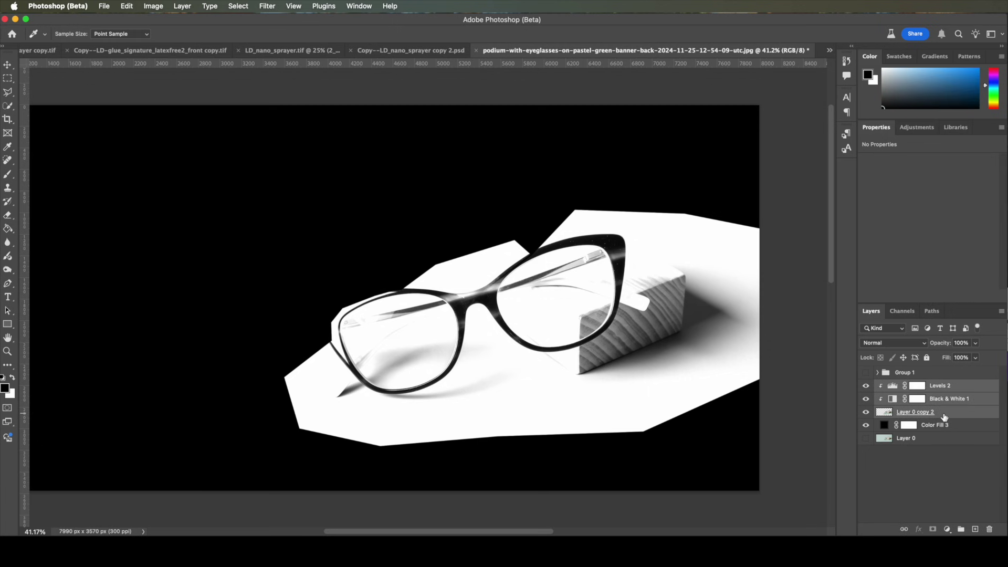
right_click(944, 416)
left_click(983, 486)
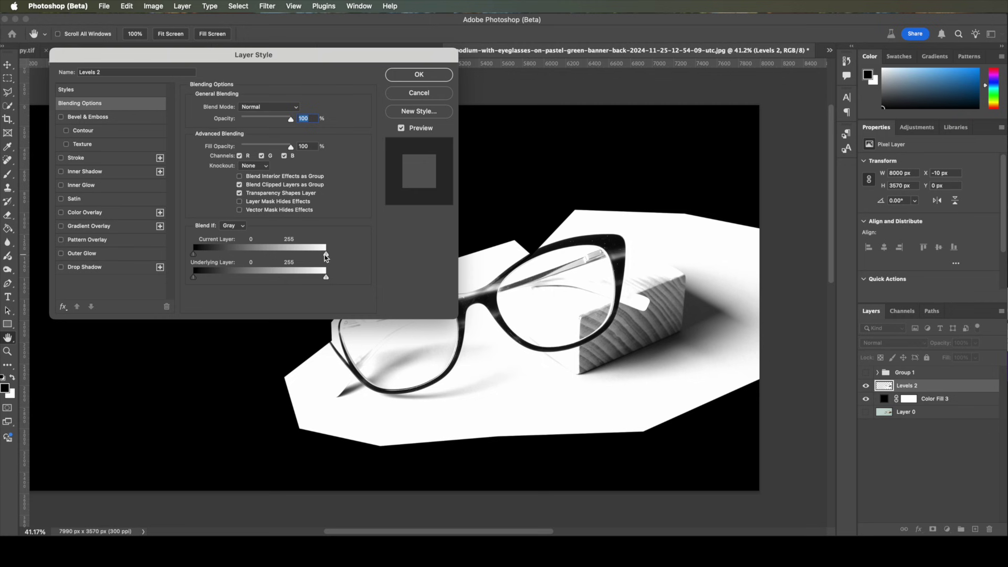
In the merged layer's Blend If settings, split the Current Layer white slider to about 13 / 151 to keep only dark tones
left_click_drag(326, 257, 243, 257)
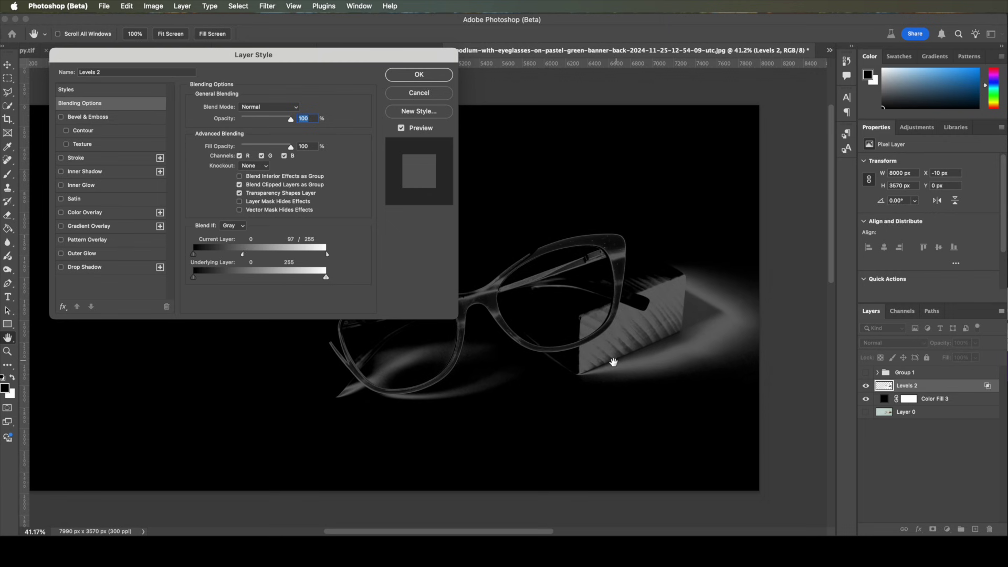
key("alt")
left_click_drag(243, 256, 219, 257)
left_click_drag(327, 254, 288, 257)
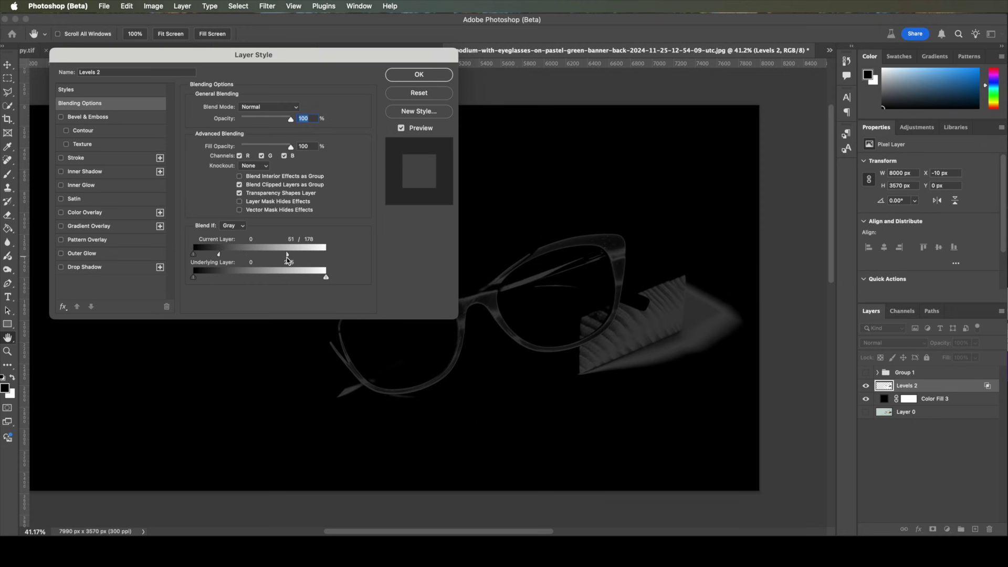
left_click_drag(217, 257, 208, 257)
left_click_drag(288, 261, 278, 259)
key("alt")
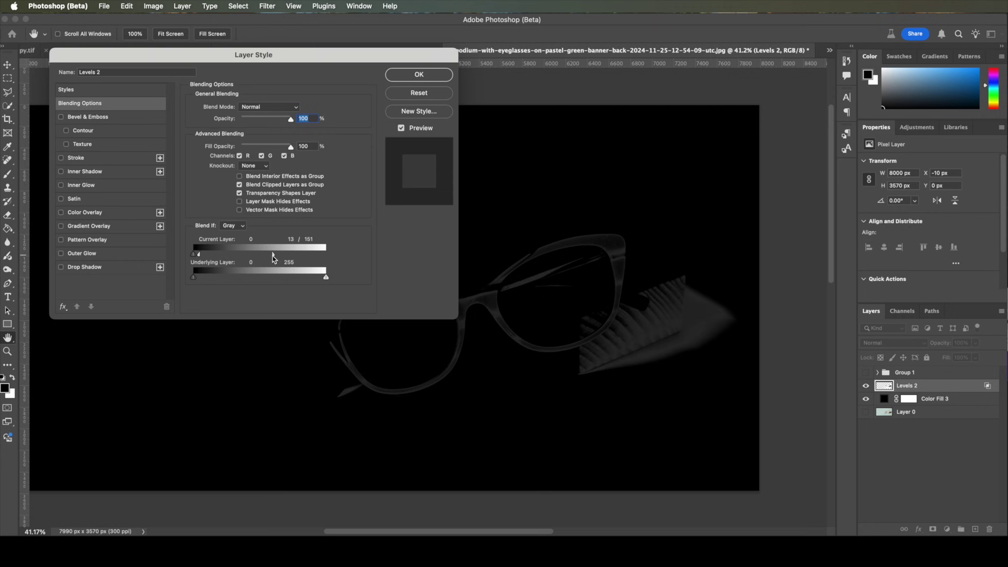
left_click_drag(273, 258, 274, 258)
left_click(423, 75)
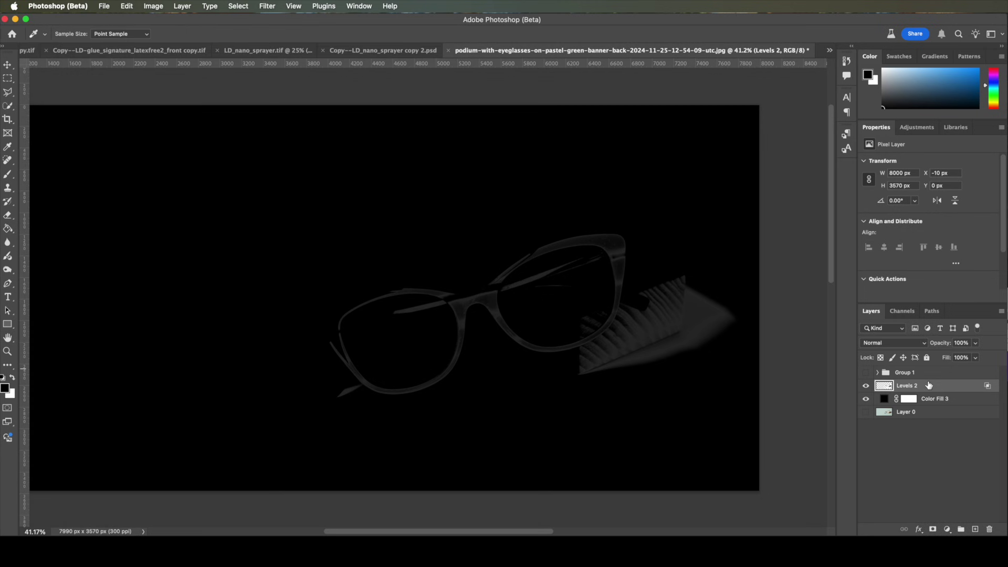
Add an empty layer above Levels 2 and merge it down into Levels 2
left_click(975, 529)
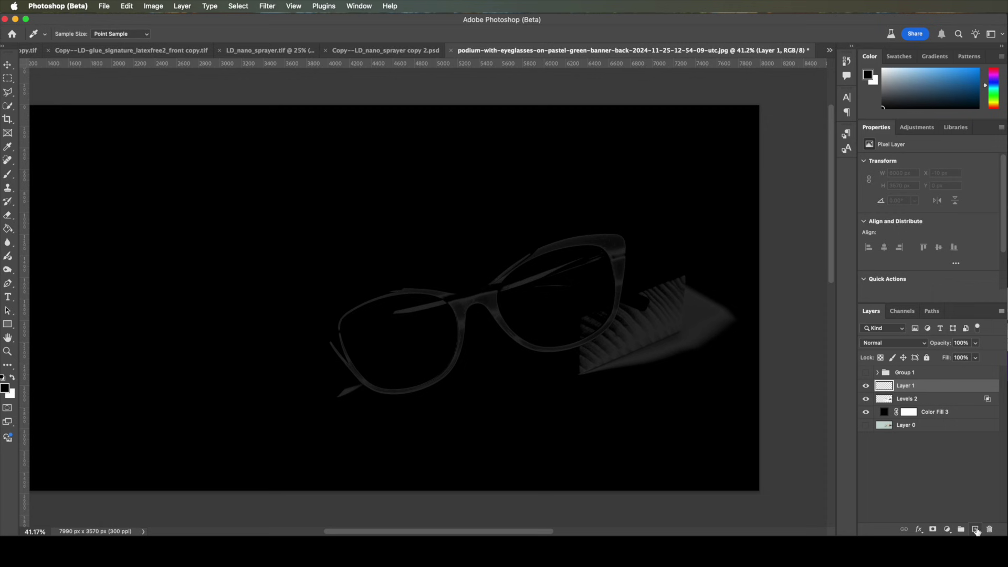
right_click(906, 387)
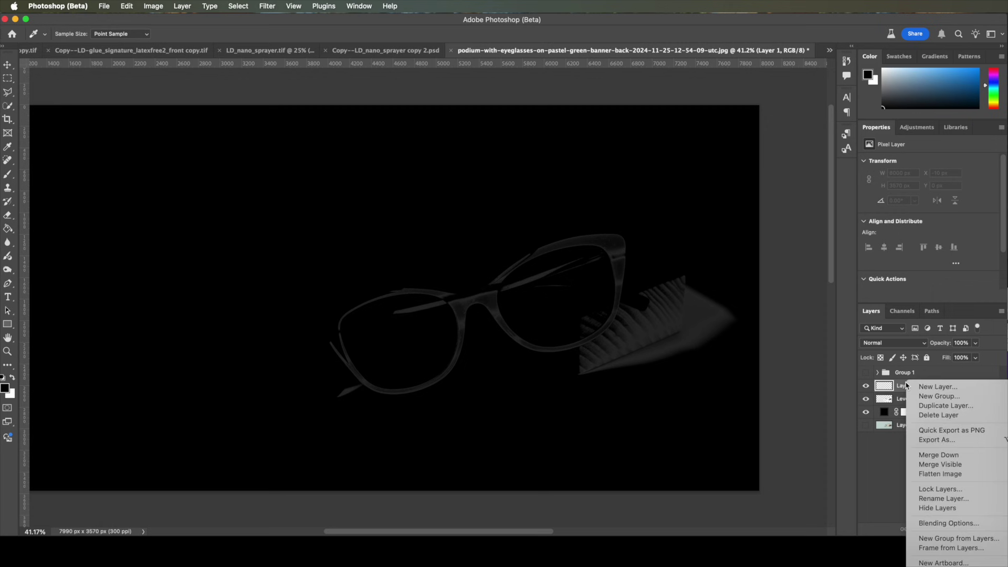
left_click(940, 454)
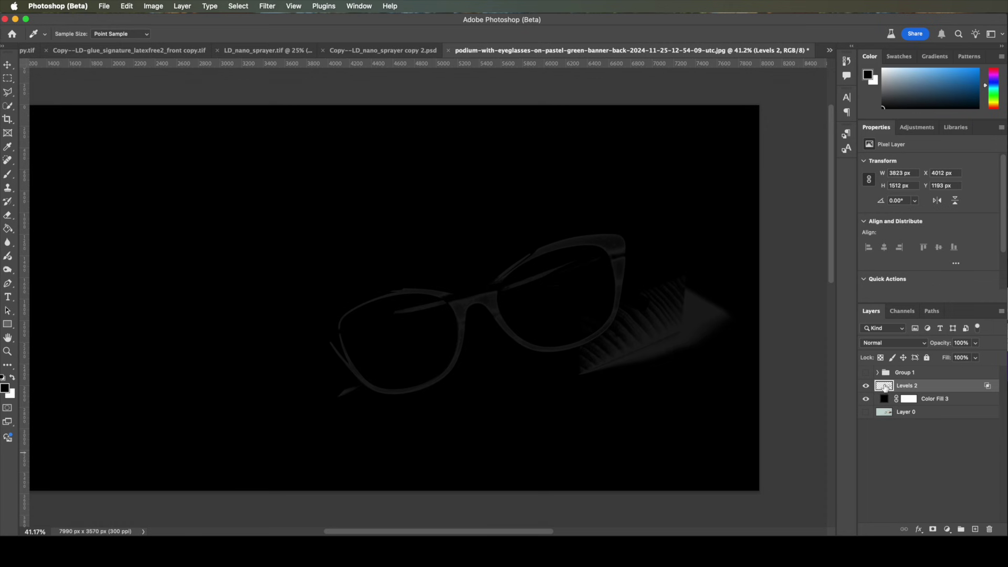
Load the Levels 2 layer's transparency as a selection and create a black solid color fill layer masked by it
left_click(886, 387, "super")
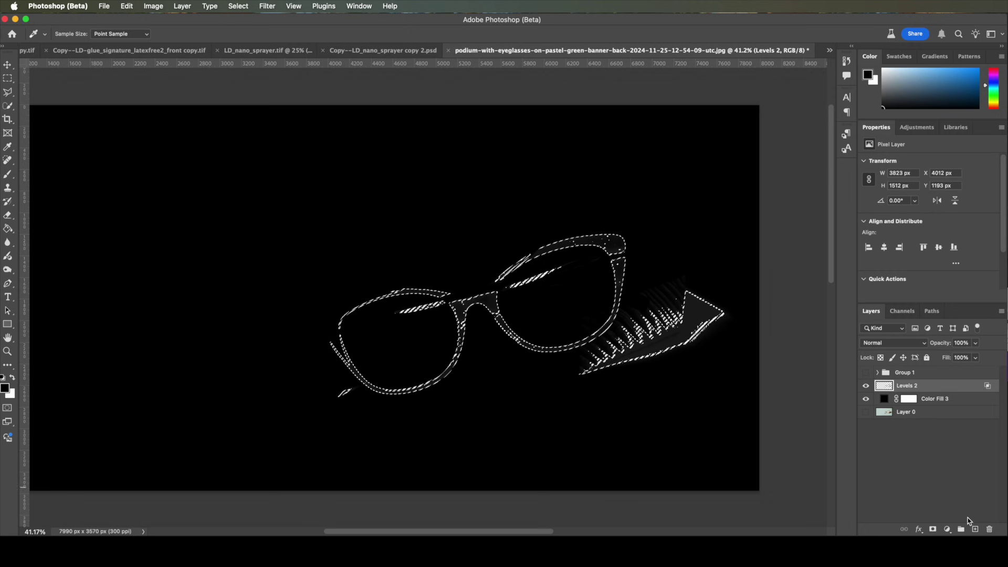
left_click(948, 530)
left_click(961, 546)
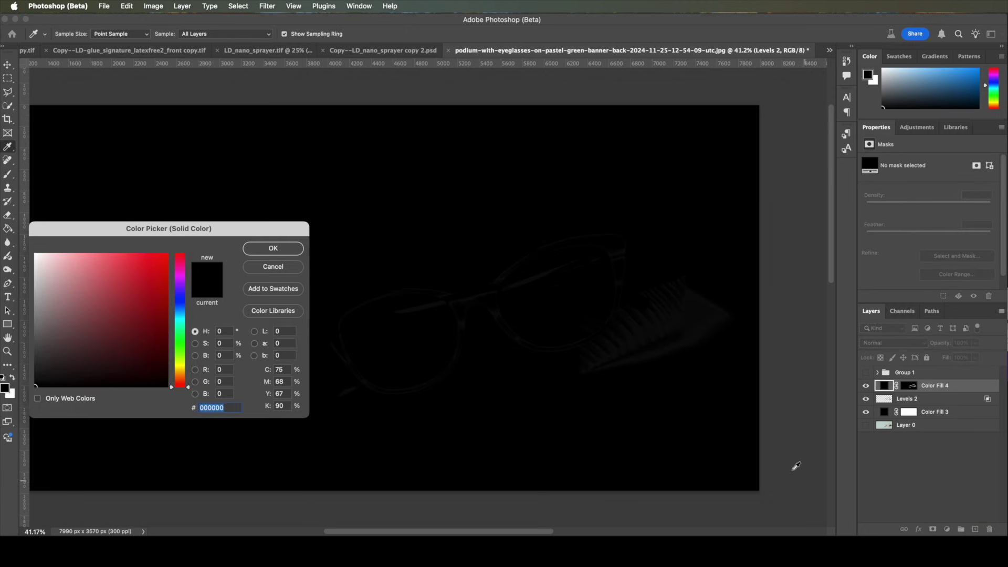
left_click(289, 249)
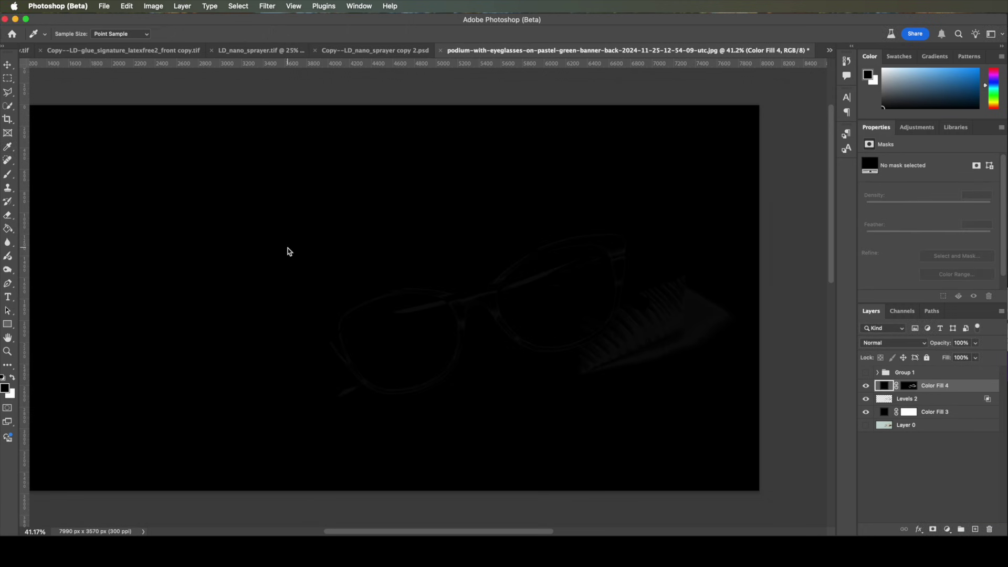
Expand and show Group 1, and rename Color Fill 4 as shadow 2, Color Fill 2 as shadow 1 and Layer 0 copy as glasses
left_click(878, 372)
left_click(866, 372)
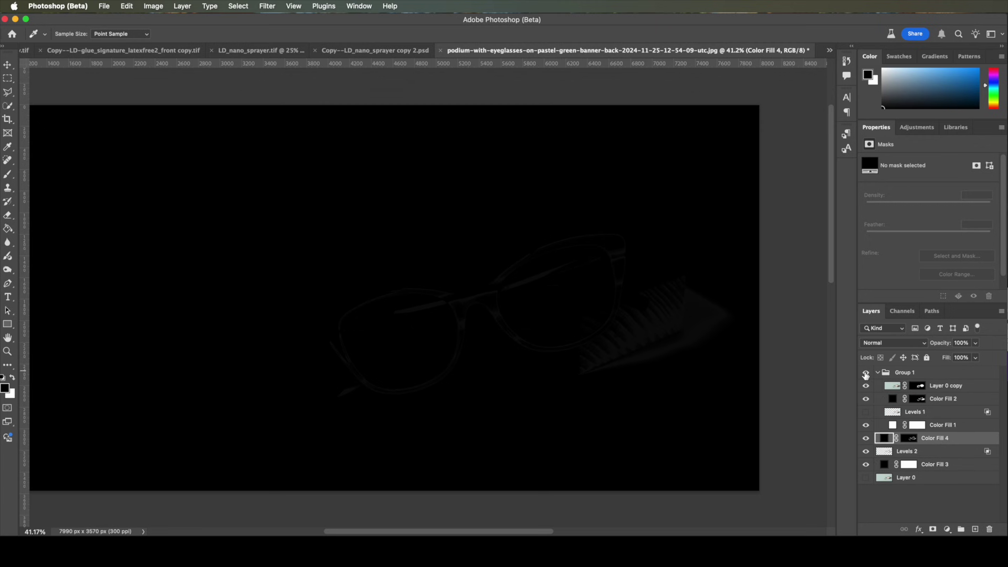
double_click(940, 439)
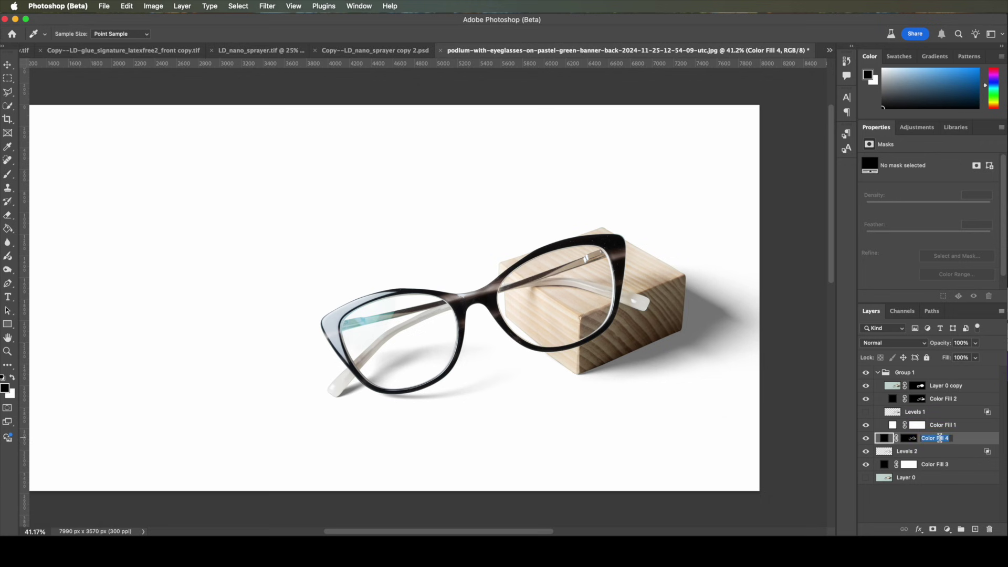
type("sha")
double_click(941, 399)
type("shadow")
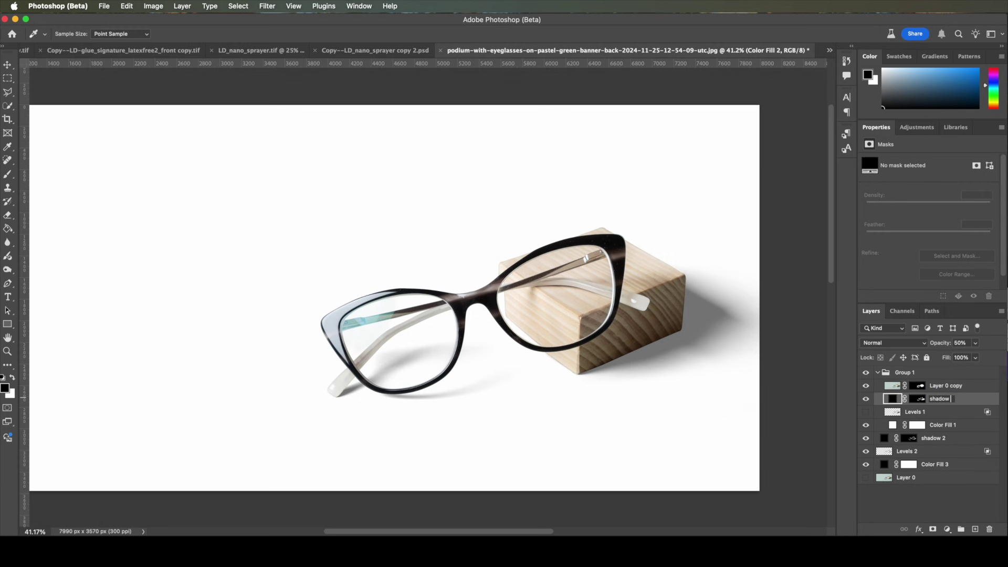
type(" 1")
key("shift+Tab")
type("gl")
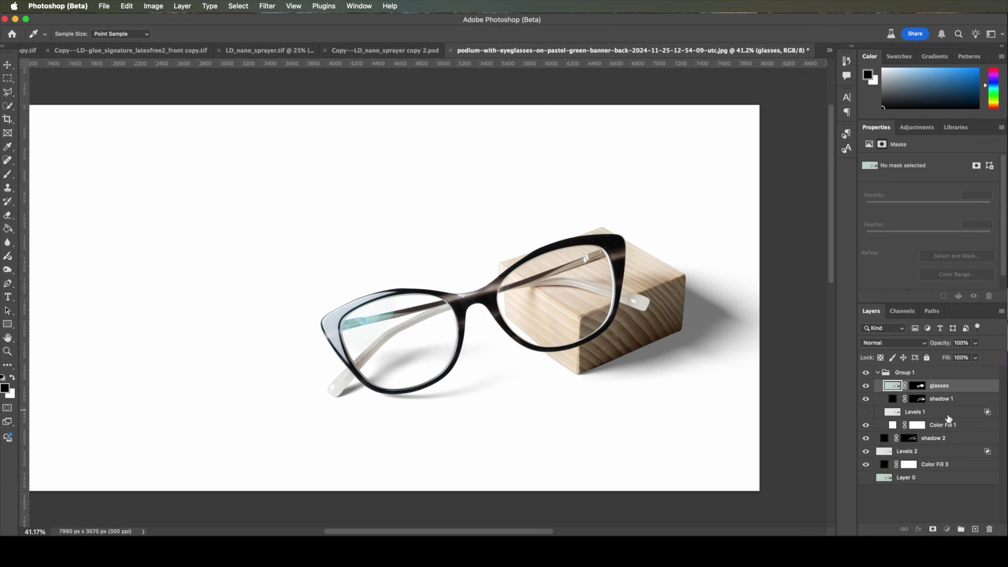
Delete the leftover Levels 1 and Levels 2 layers
left_click(949, 418)
key("Delete")
left_click(944, 442)
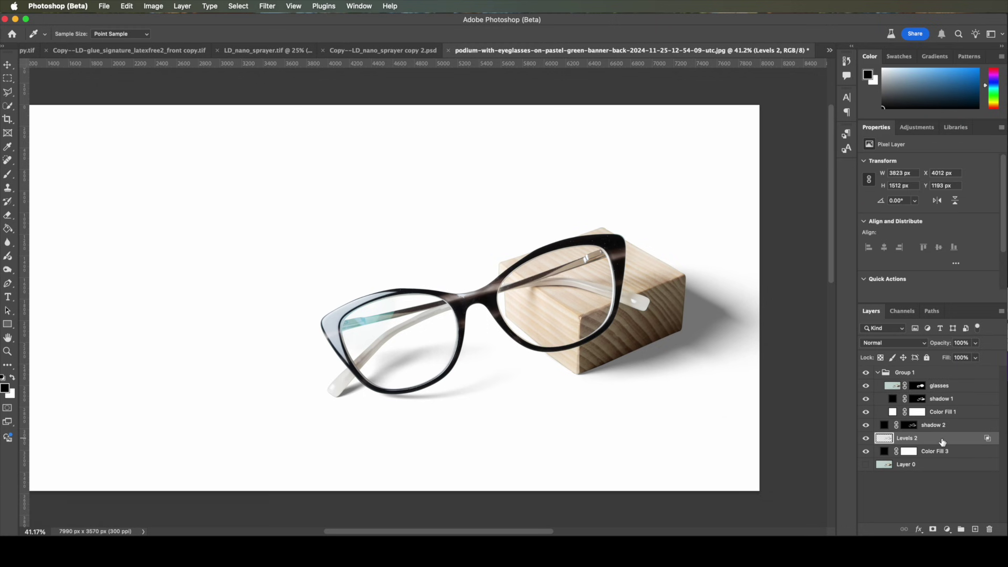
key("Delete")
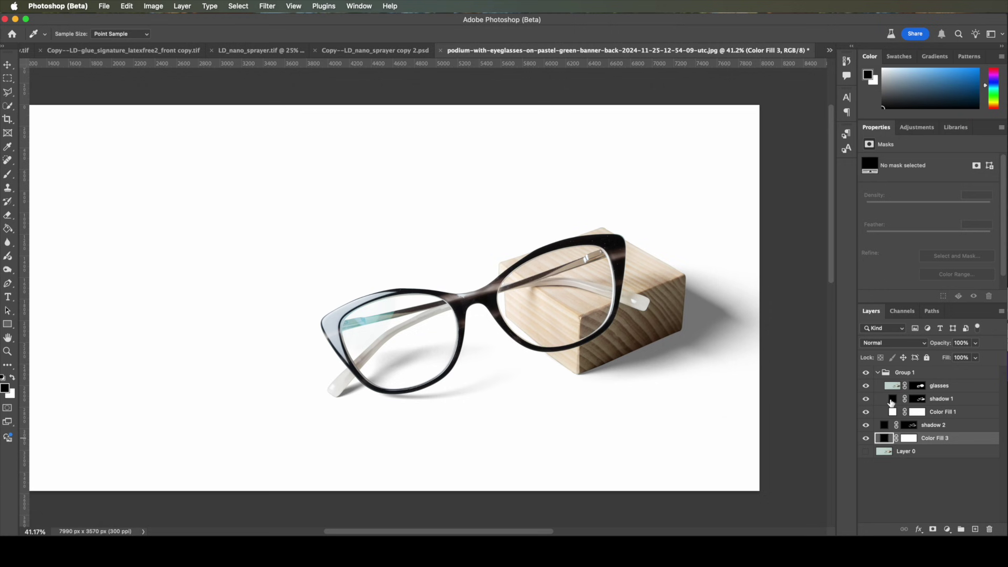
Move the white Color Fill 1 out of the group to just above Layer 0 and delete the black Color Fill 3
left_click_drag(965, 415, 964, 445)
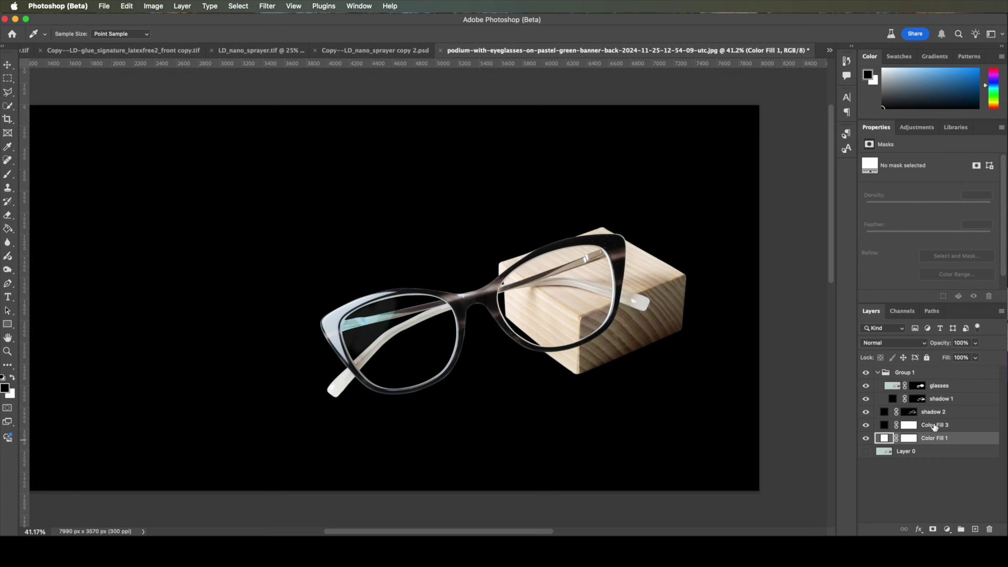
left_click(934, 426)
key("Delete")
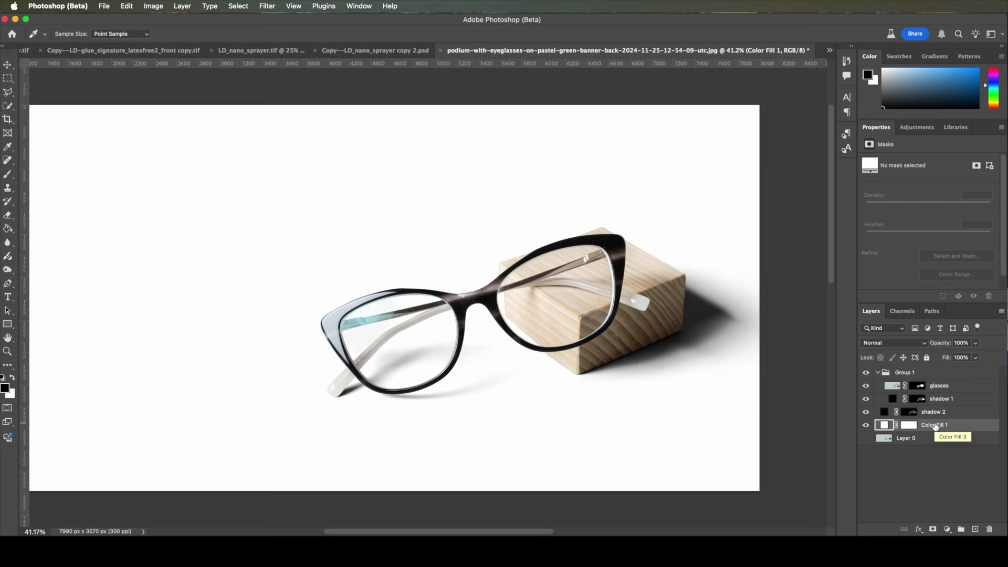
Set the shadow 2 layer's opacity to 50% and move it together with Color Fill 1 into Group 1, beneath shadow 1
left_click(945, 413)
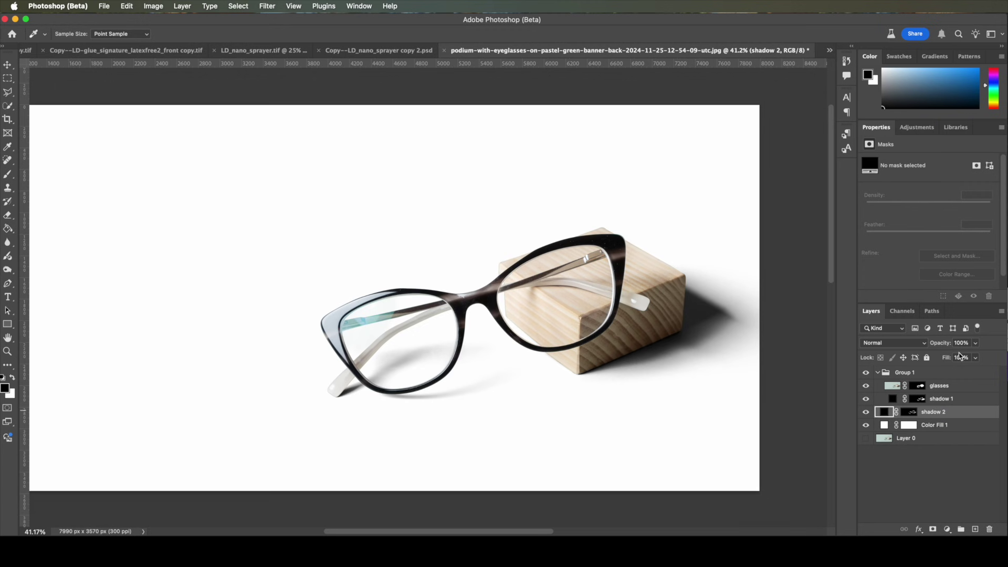
type("50")
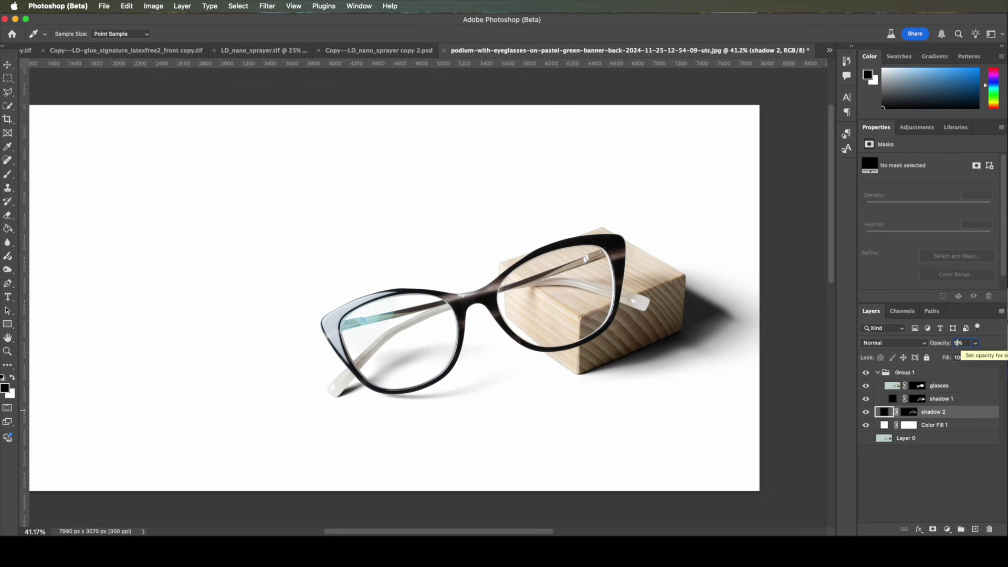
key("Return")
left_click(966, 423, "shift")
left_click_drag(966, 416, 973, 373)
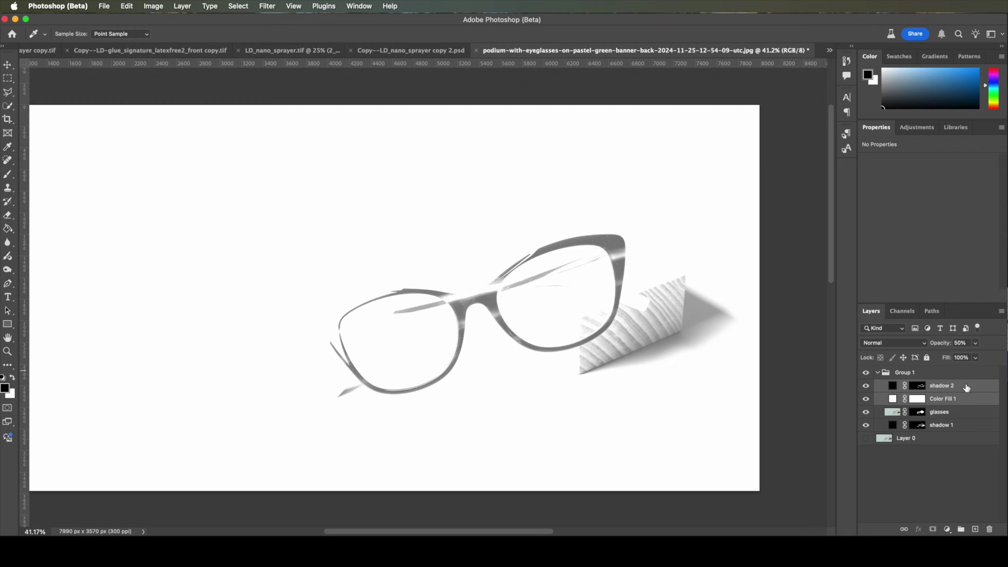
Collapse Group 1, show Layer 0 and toggle the group's visibility repeatedly to compare the cutout with the original photo
left_click(880, 374)
left_click(866, 386)
left_click(866, 373)
left_click(867, 372)
left_click(866, 374)
left_click(867, 373)
left_click(866, 373)
left_click(866, 373)
left_click(867, 373)
left_click(866, 373)
left_click(866, 374)
left_click(867, 374)
left_click(867, 374)
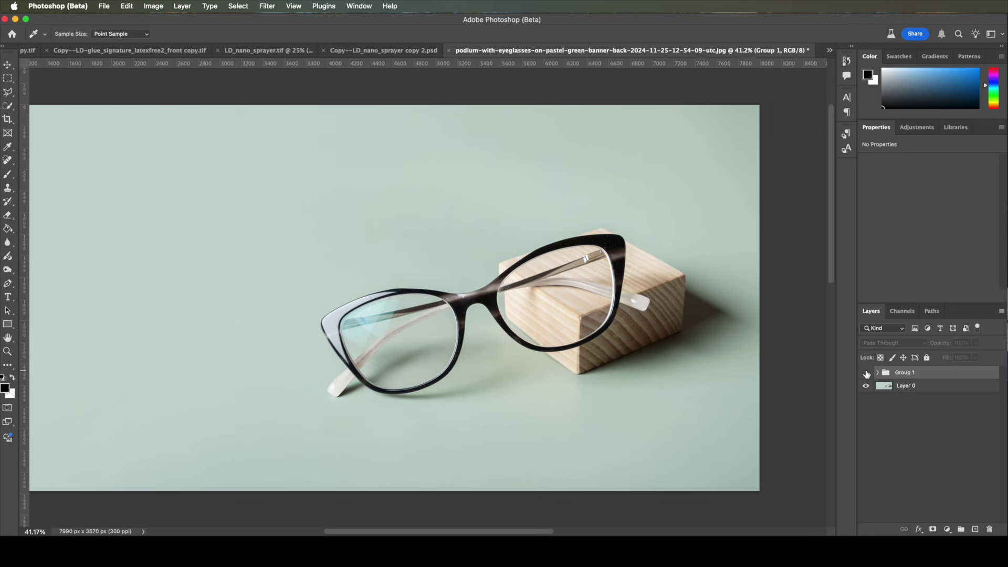
left_click(867, 374)
left_click(867, 374)
left_click(867, 374)
Change the shadow 1 fill color to dark brown, hex 3d2c1e
left_click(878, 373)
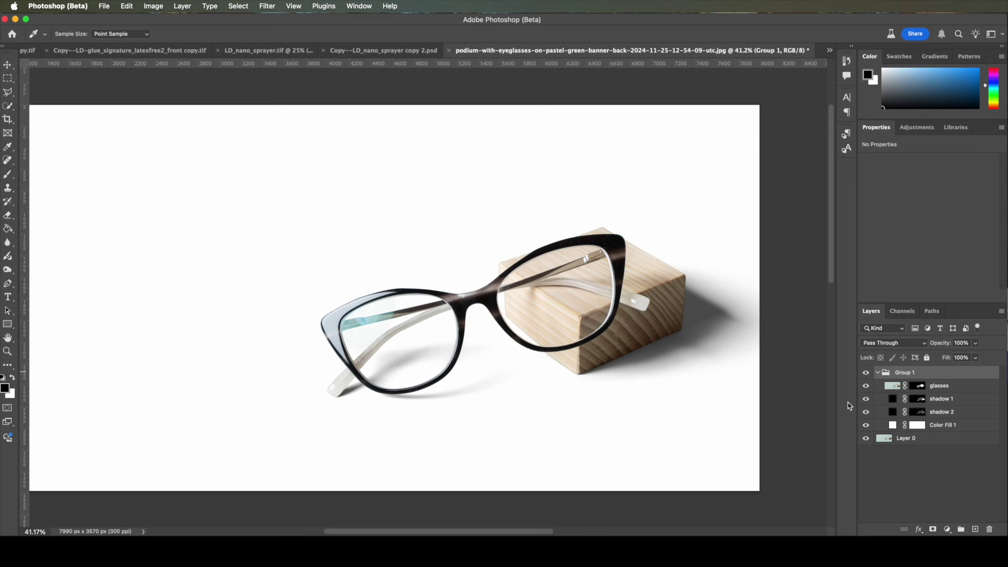
left_click(892, 400)
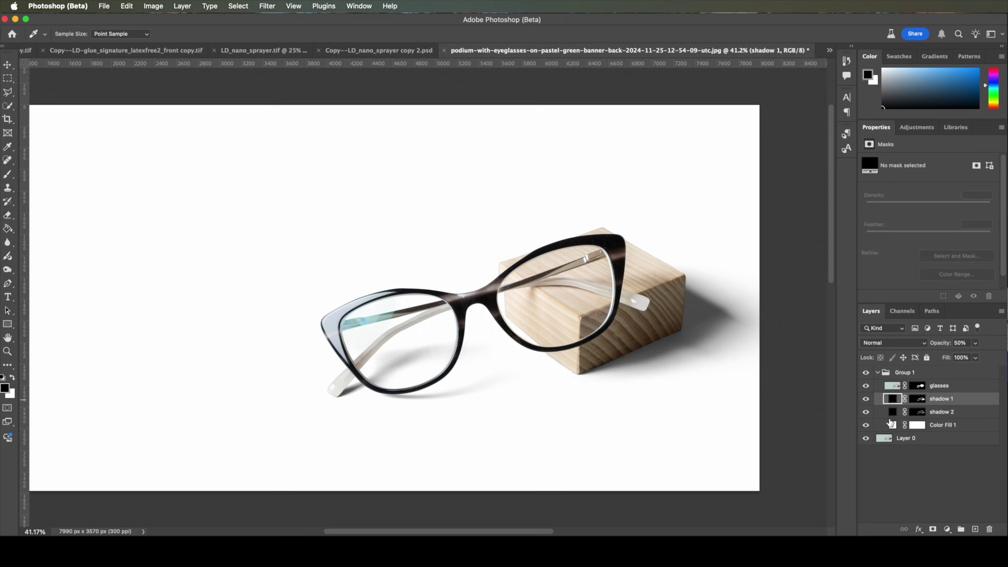
double_click(894, 399)
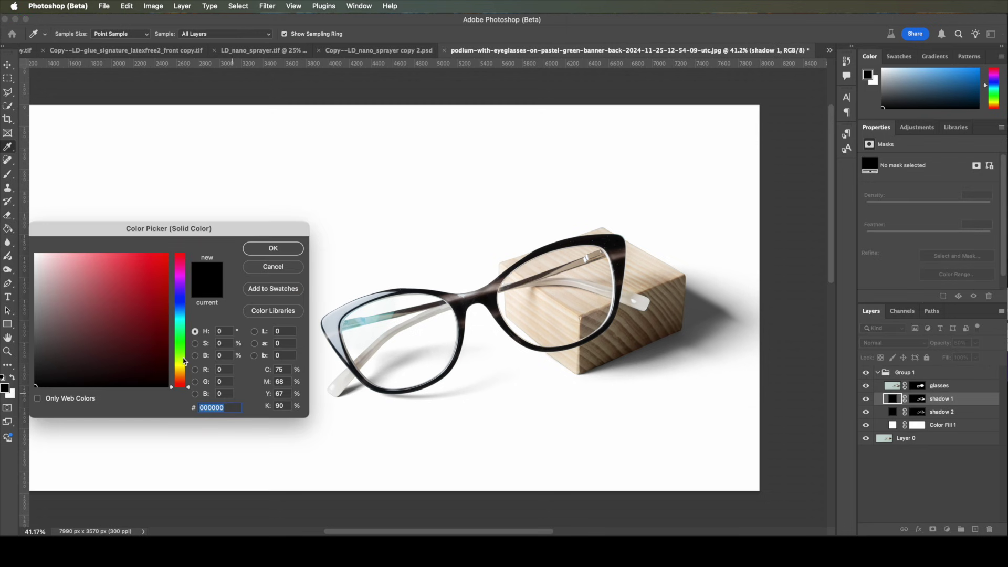
left_click_drag(190, 391, 192, 381)
left_click_drag(104, 361, 102, 355)
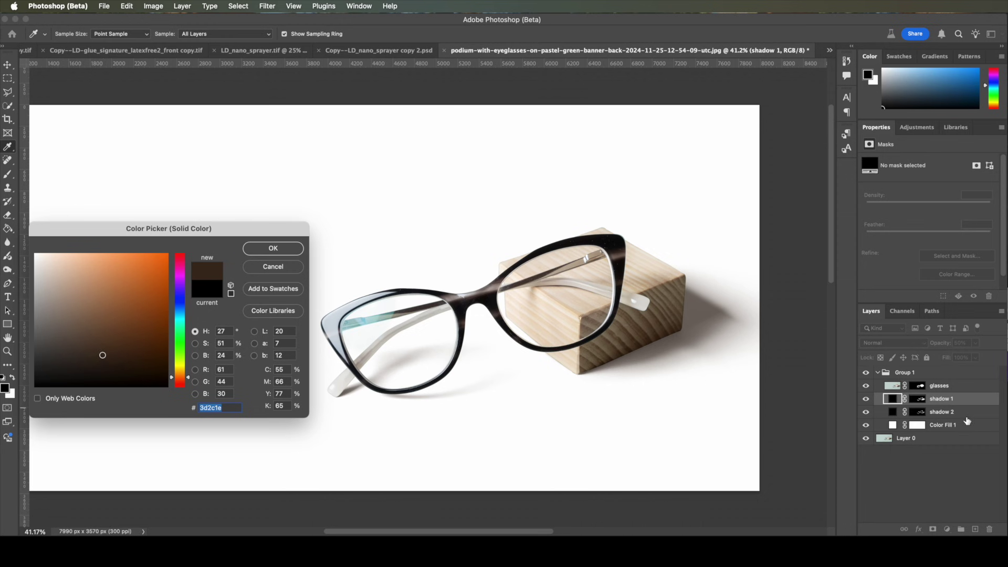
left_click(267, 248)
Move shadow 2 above shadow 1 and change its fill color to a very dark purple
left_click_drag(953, 413, 940, 393)
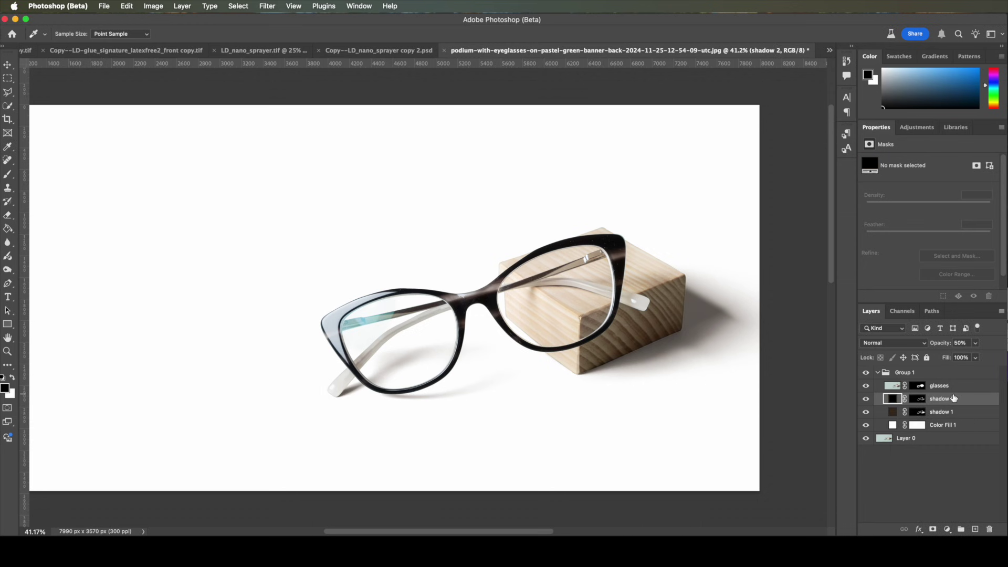
double_click(892, 399)
left_click_drag(179, 377, 179, 296)
mouse_move(146, 375)
left_mouse_down()
mouse_move(132, 367)
mouse_move(108, 378)
left_mouse_up()
left_click_drag(180, 297, 179, 278)
mouse_move(123, 376)
left_mouse_down()
mouse_move(113, 377)
mouse_move(125, 373)
left_mouse_up()
left_click(273, 248)
Hide the white Color Fill 1 and Layer 0 to leave the glasses, block and shadows on a transparent background
key("v")
left_click(603, 443)
scroll(603, 443, "down", 3)
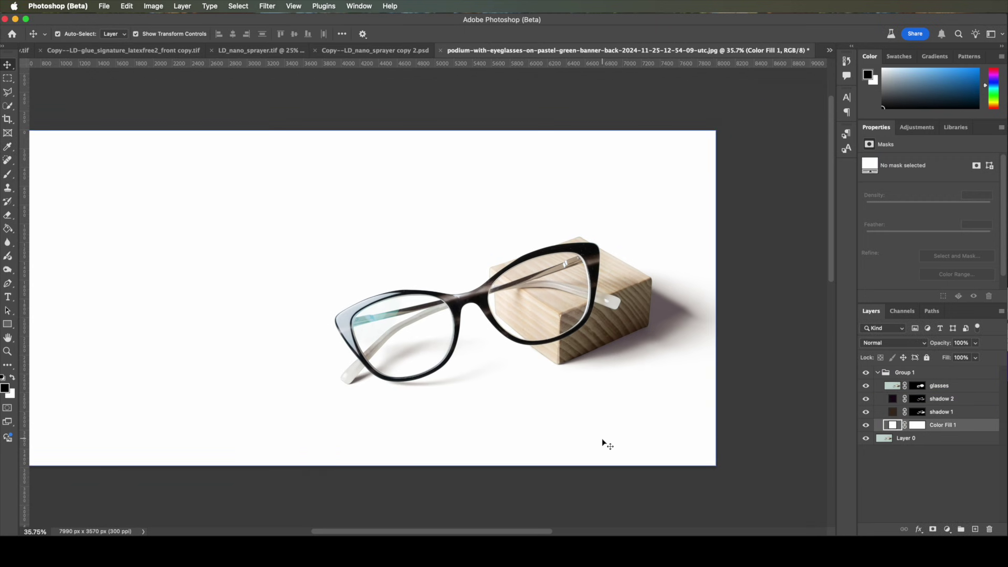
scroll(603, 444, "down", 2)
scroll(608, 445, "right", 2)
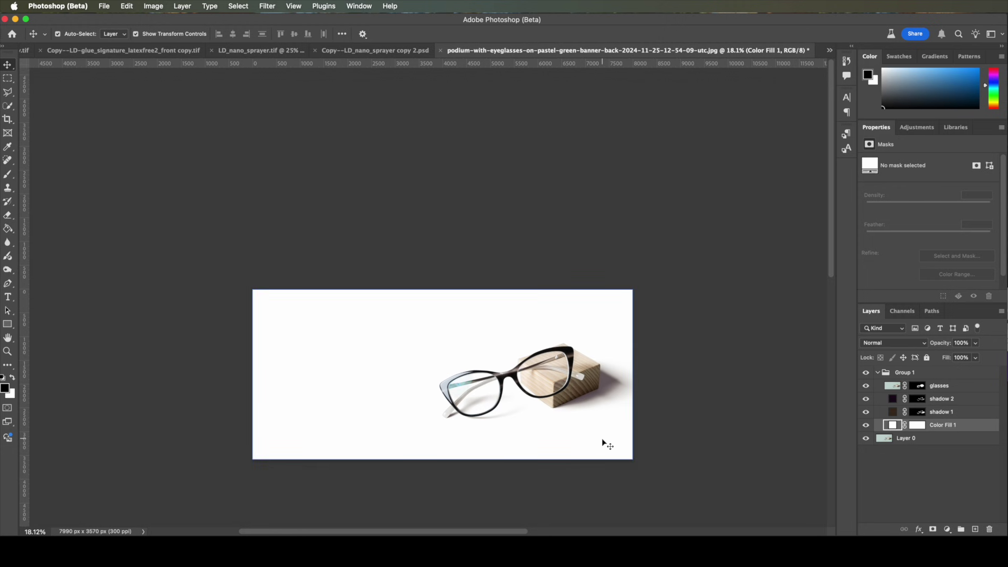
scroll(603, 444, "up", 5)
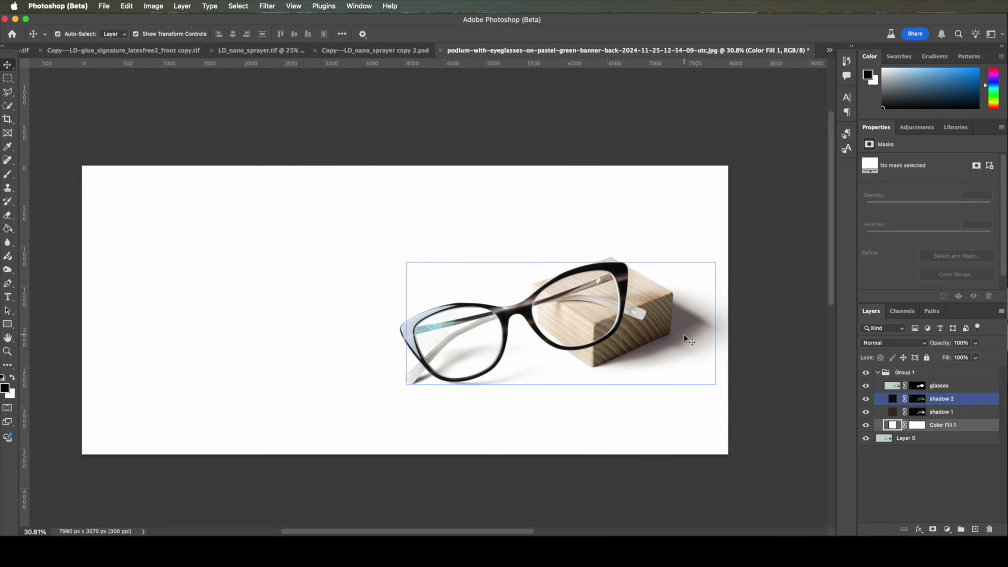
left_click(866, 425)
left_click(867, 438)
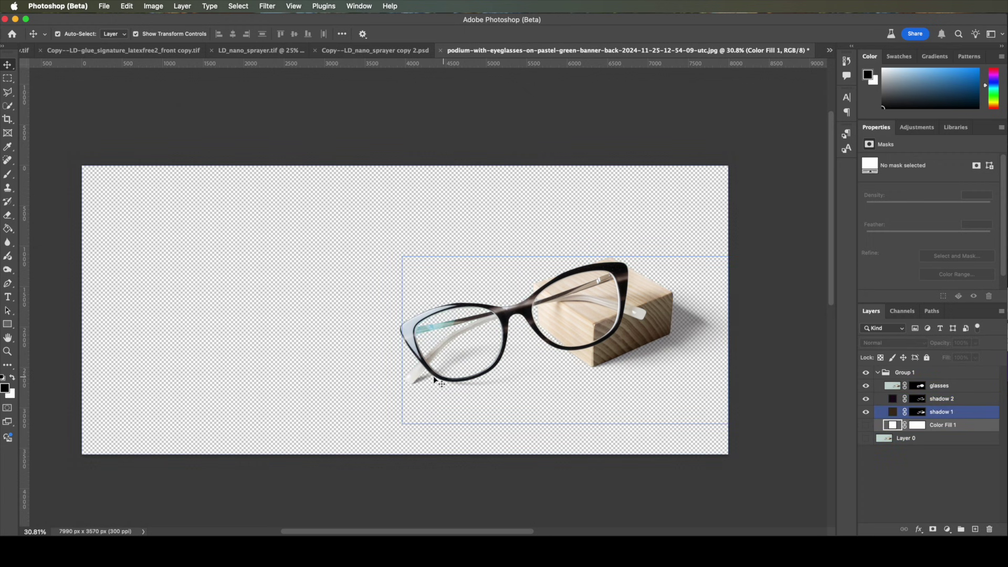